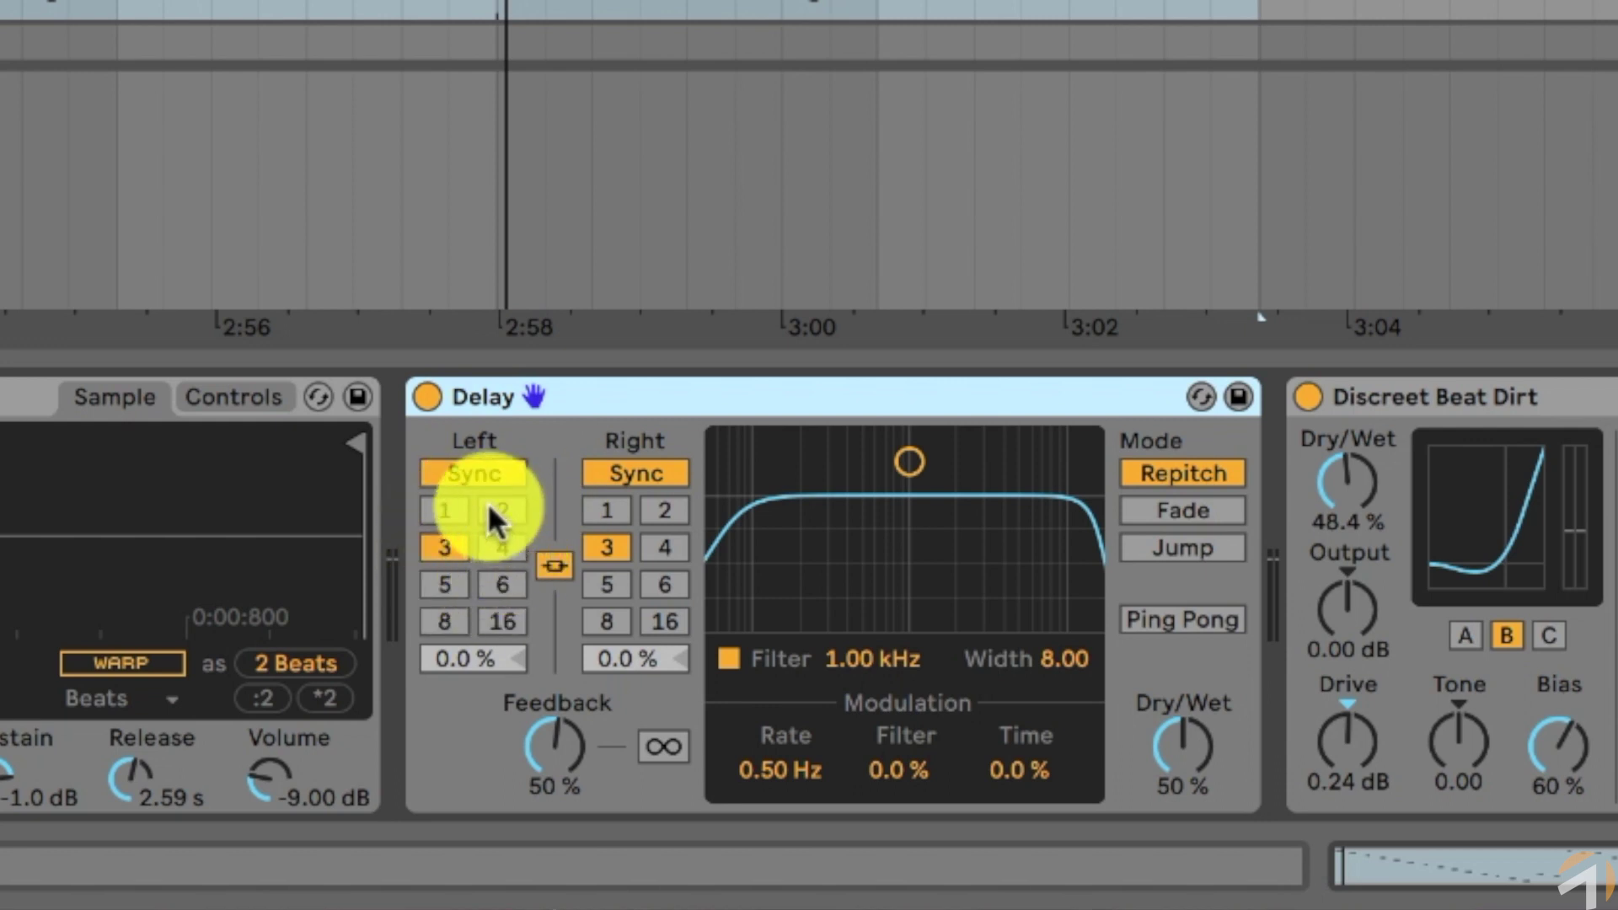
Audition linked synced Delay times of 1, 2 and 3 sixteenths, with feedback at 73% and finally 43%.
click(443, 507)
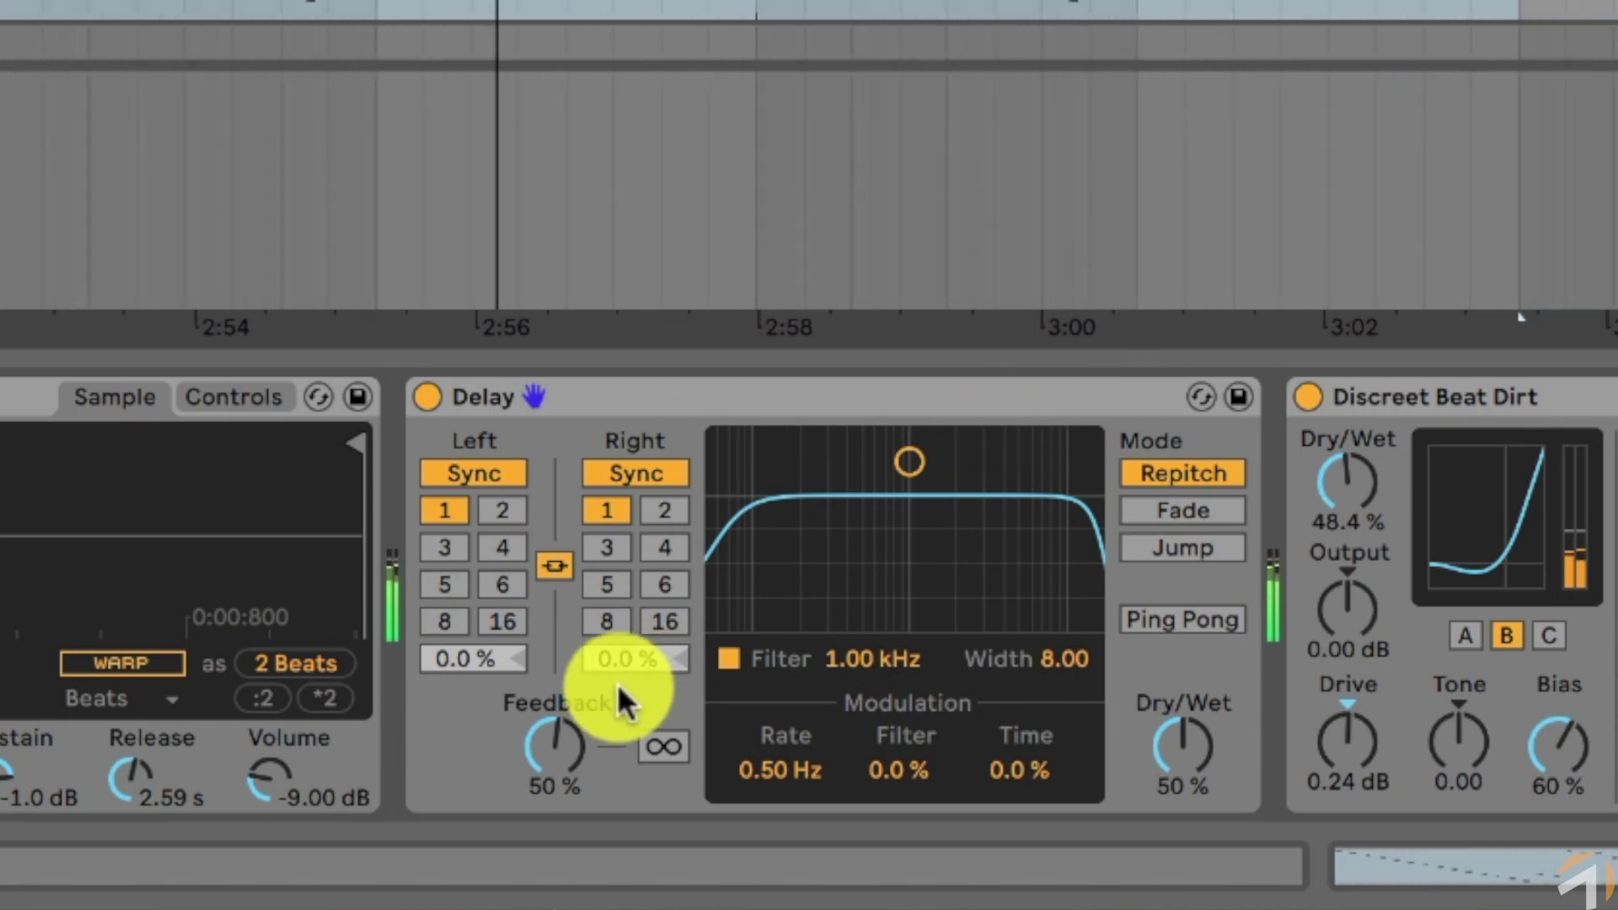
drag(542, 735, 534, 734)
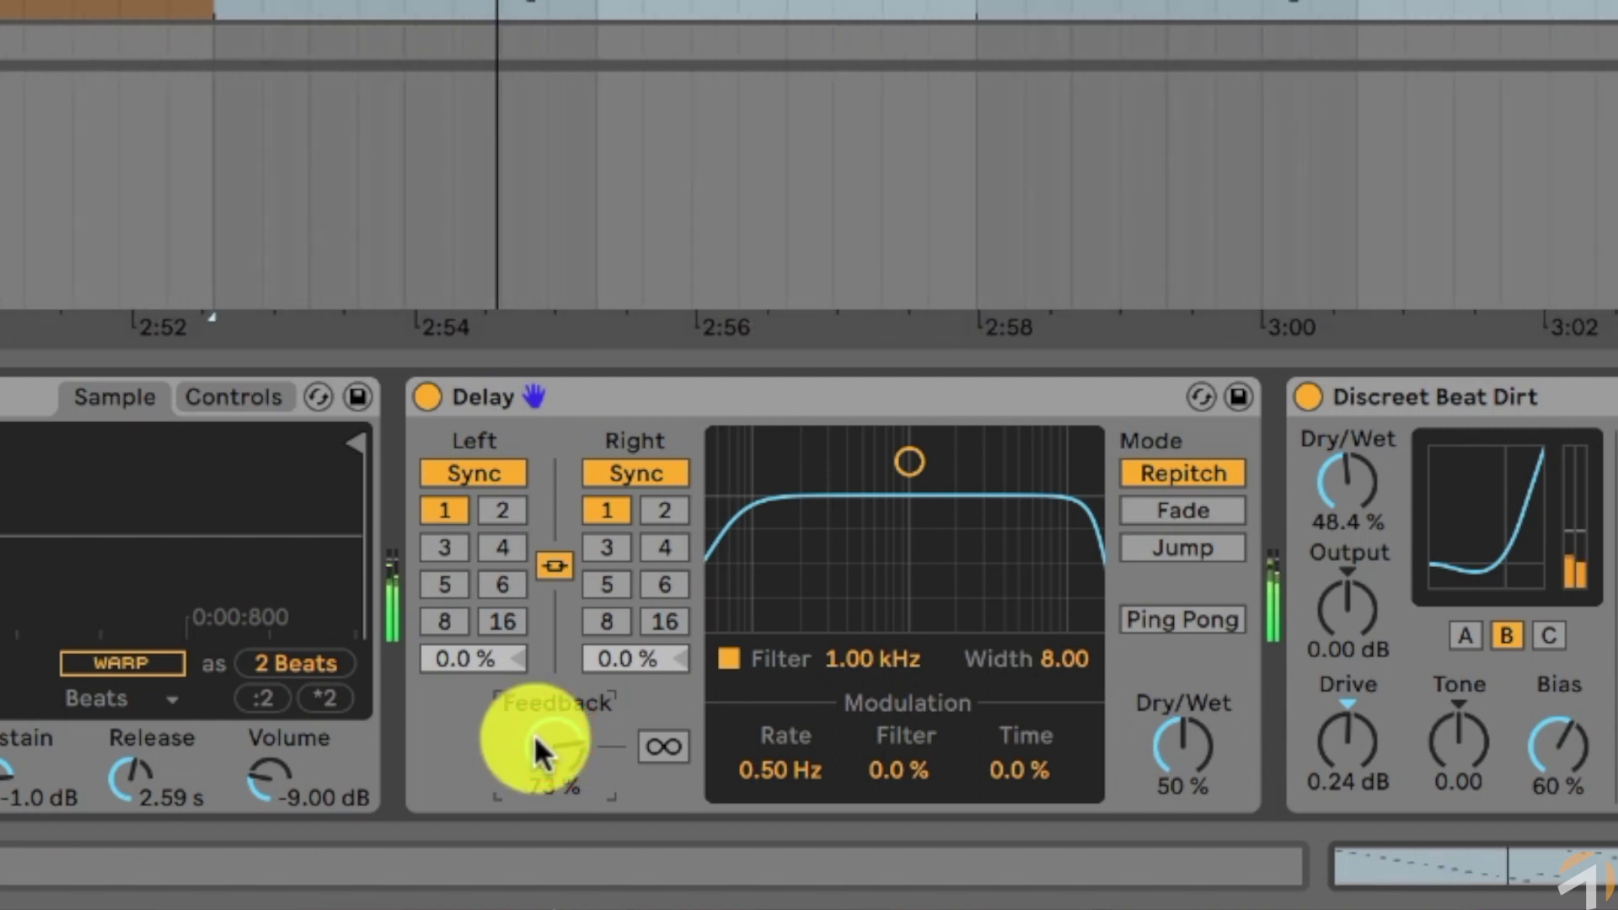
click(503, 509)
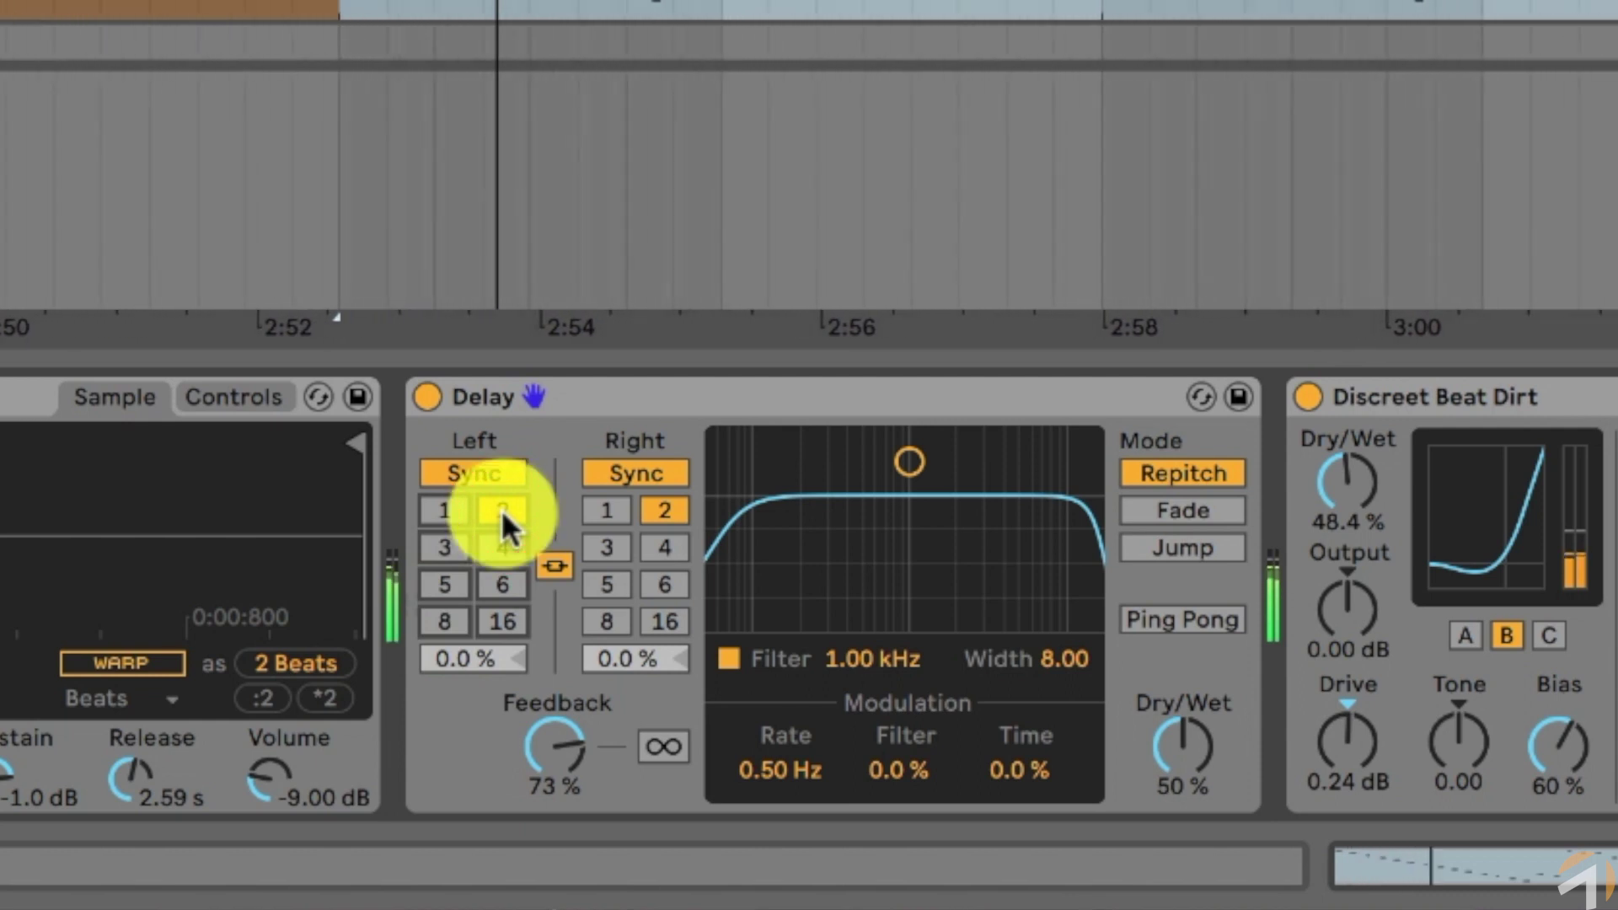
click(446, 544)
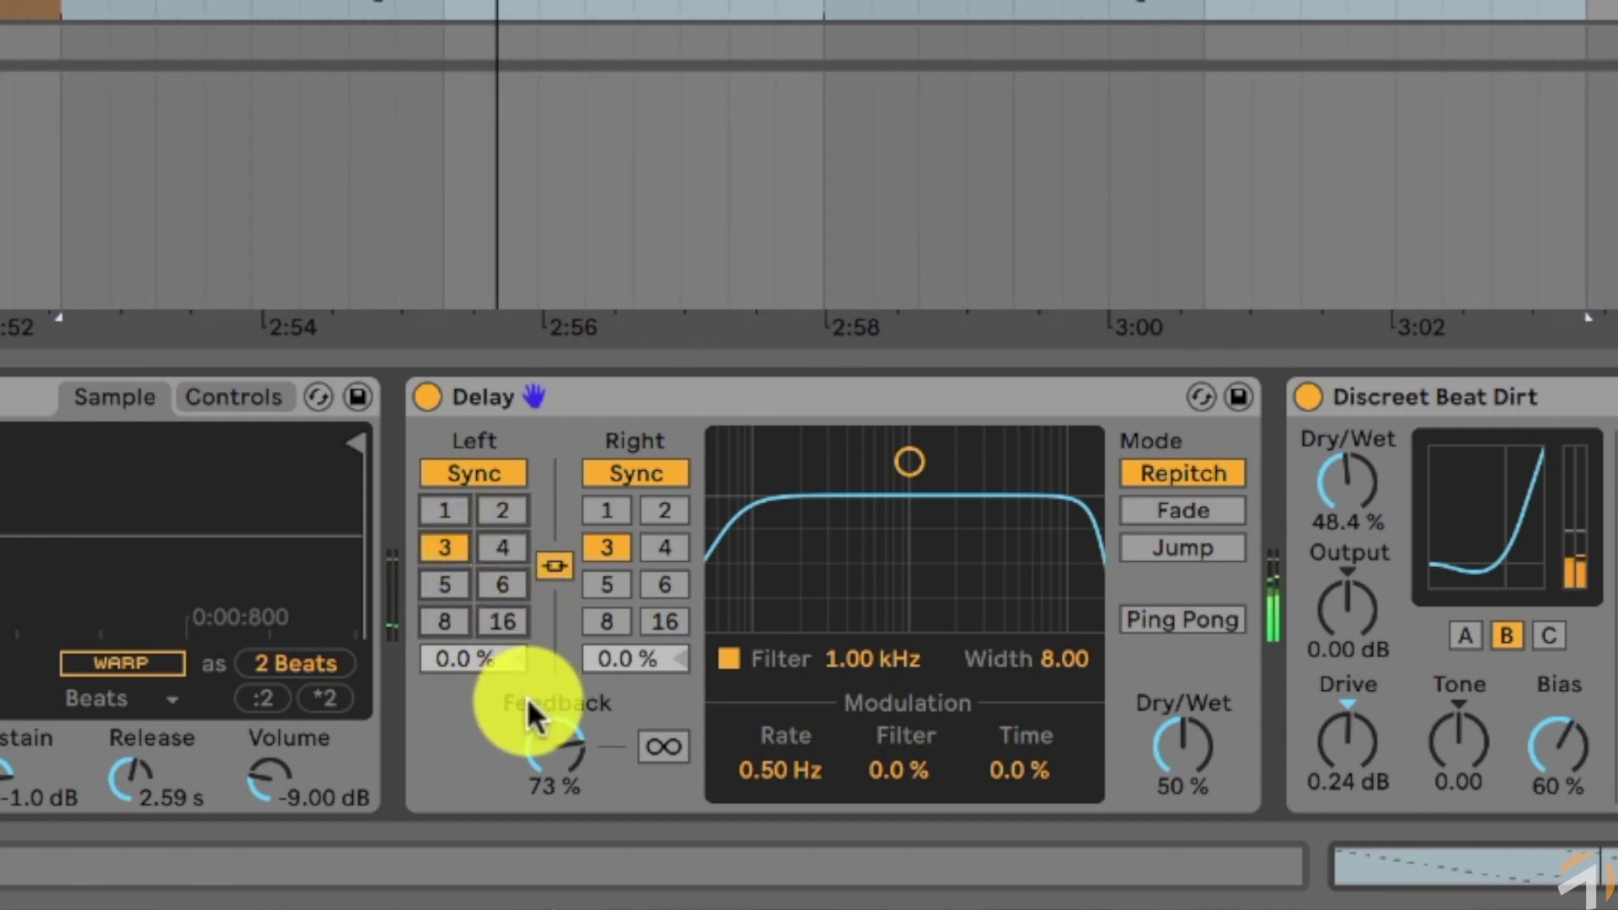
drag(543, 719, 543, 757)
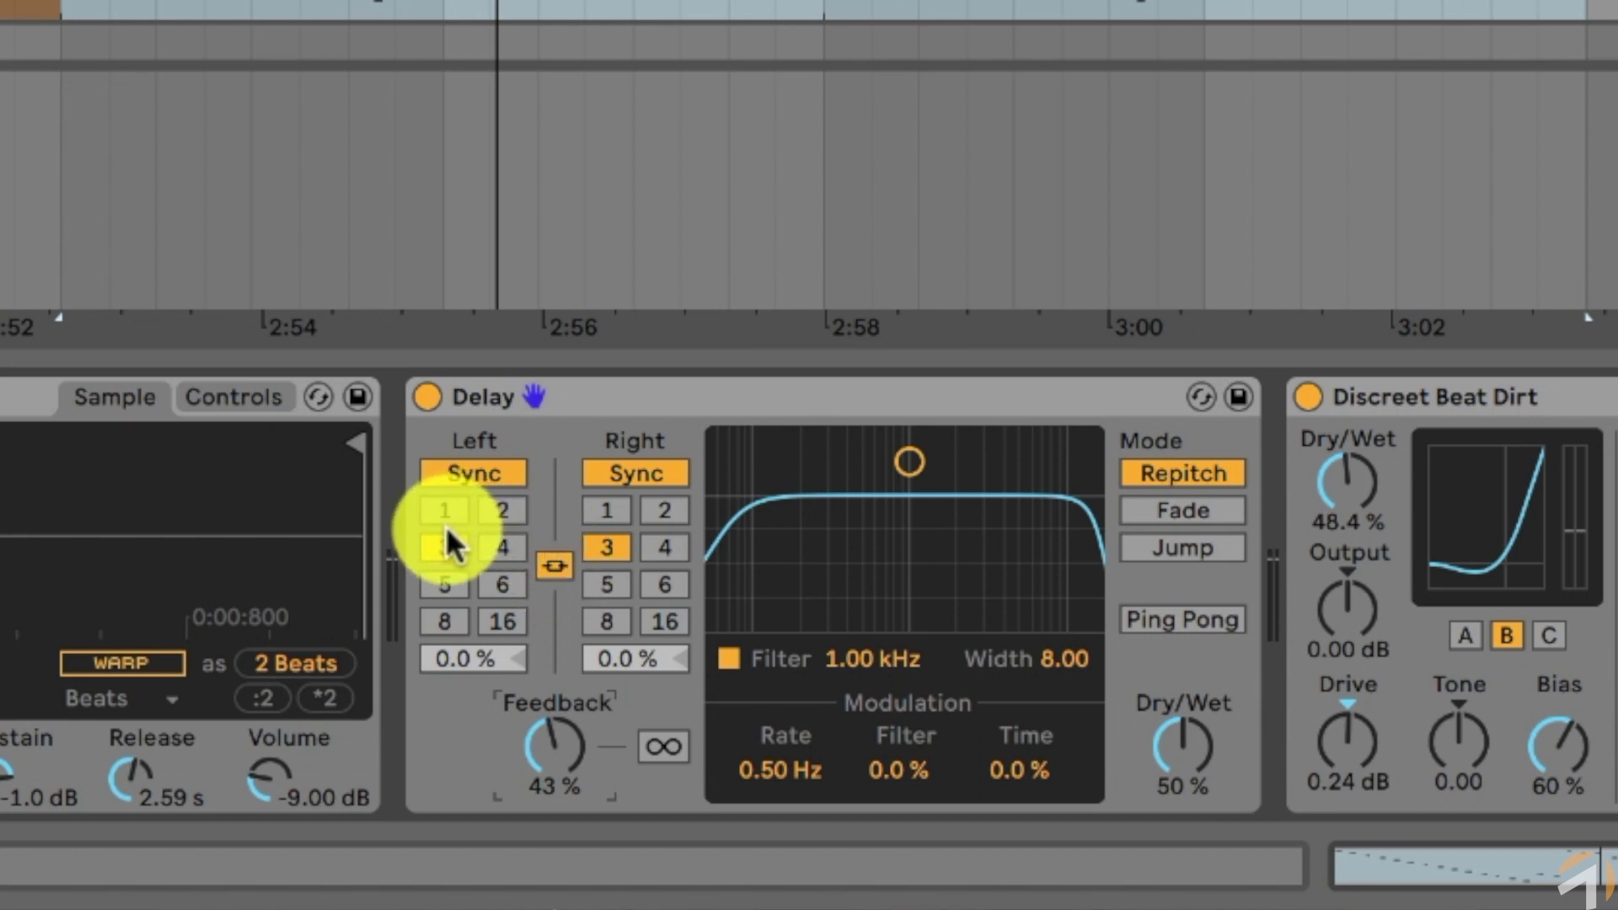
Set the Delay's left channel to 4 sixteenths and, with the channels unlinked, the right to 3, and play the result.
click(444, 584)
drag(442, 579, 443, 518)
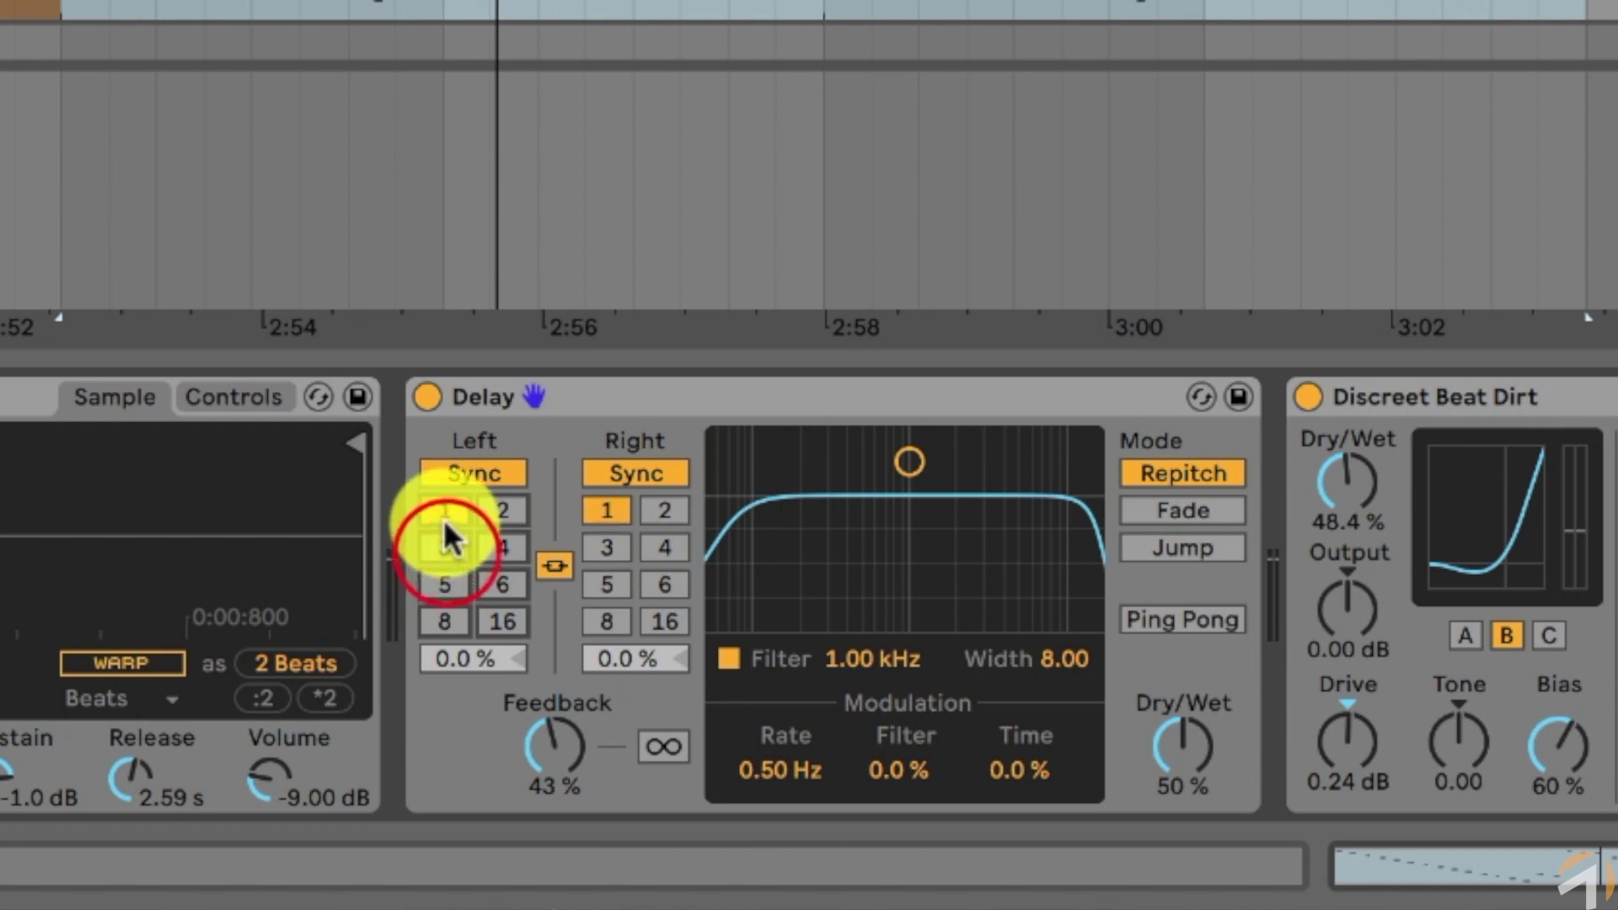
click(665, 547)
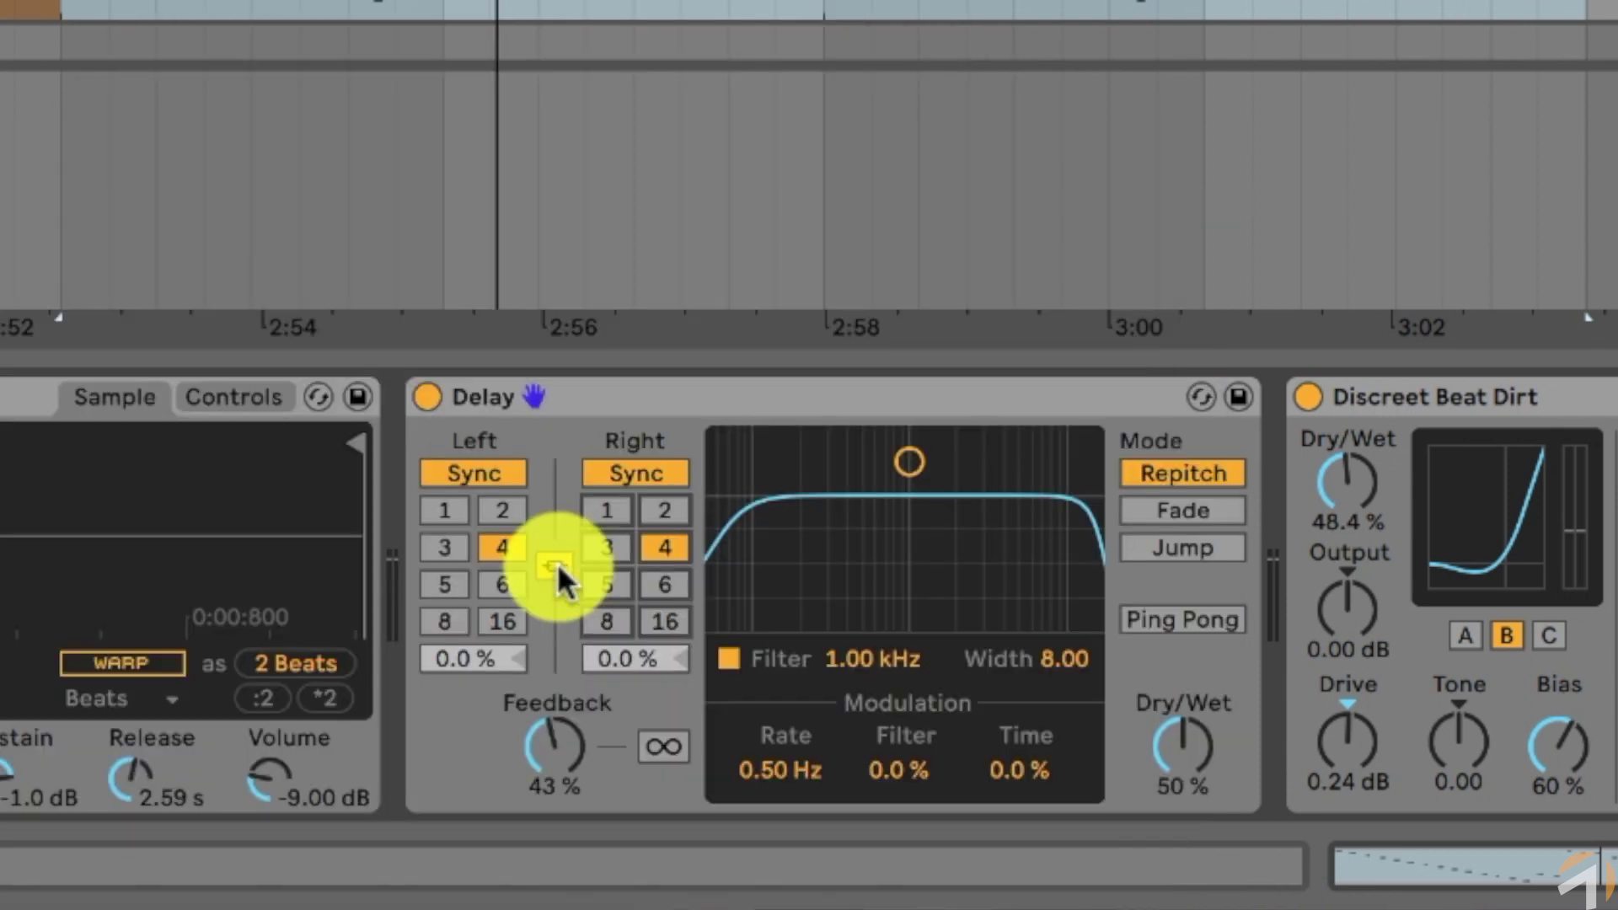
click(557, 567)
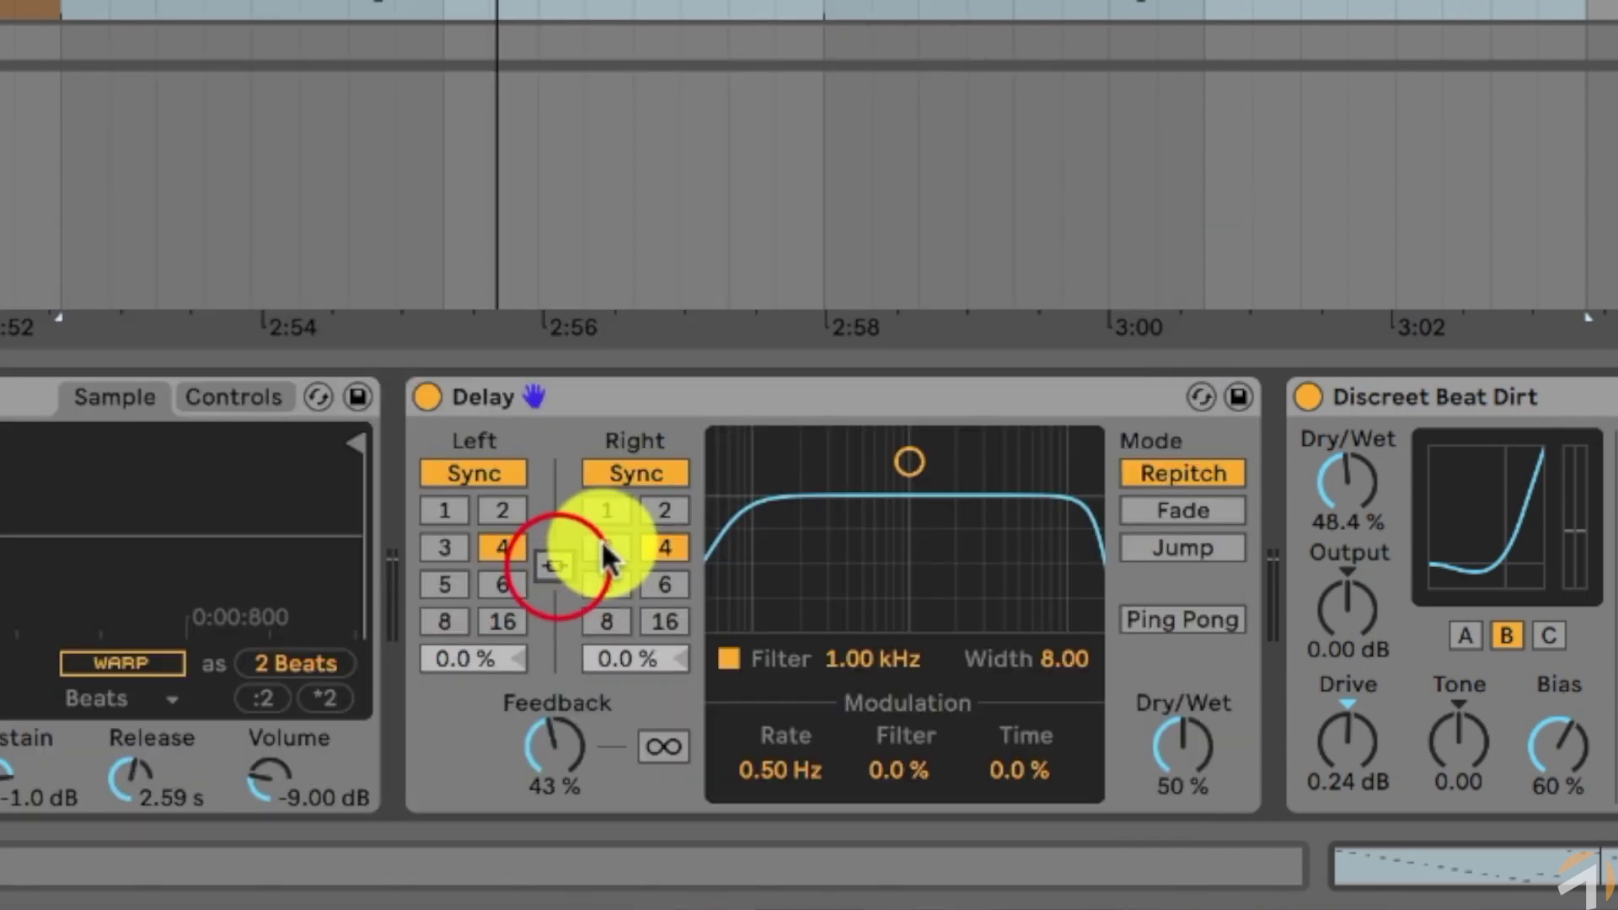
click(604, 544)
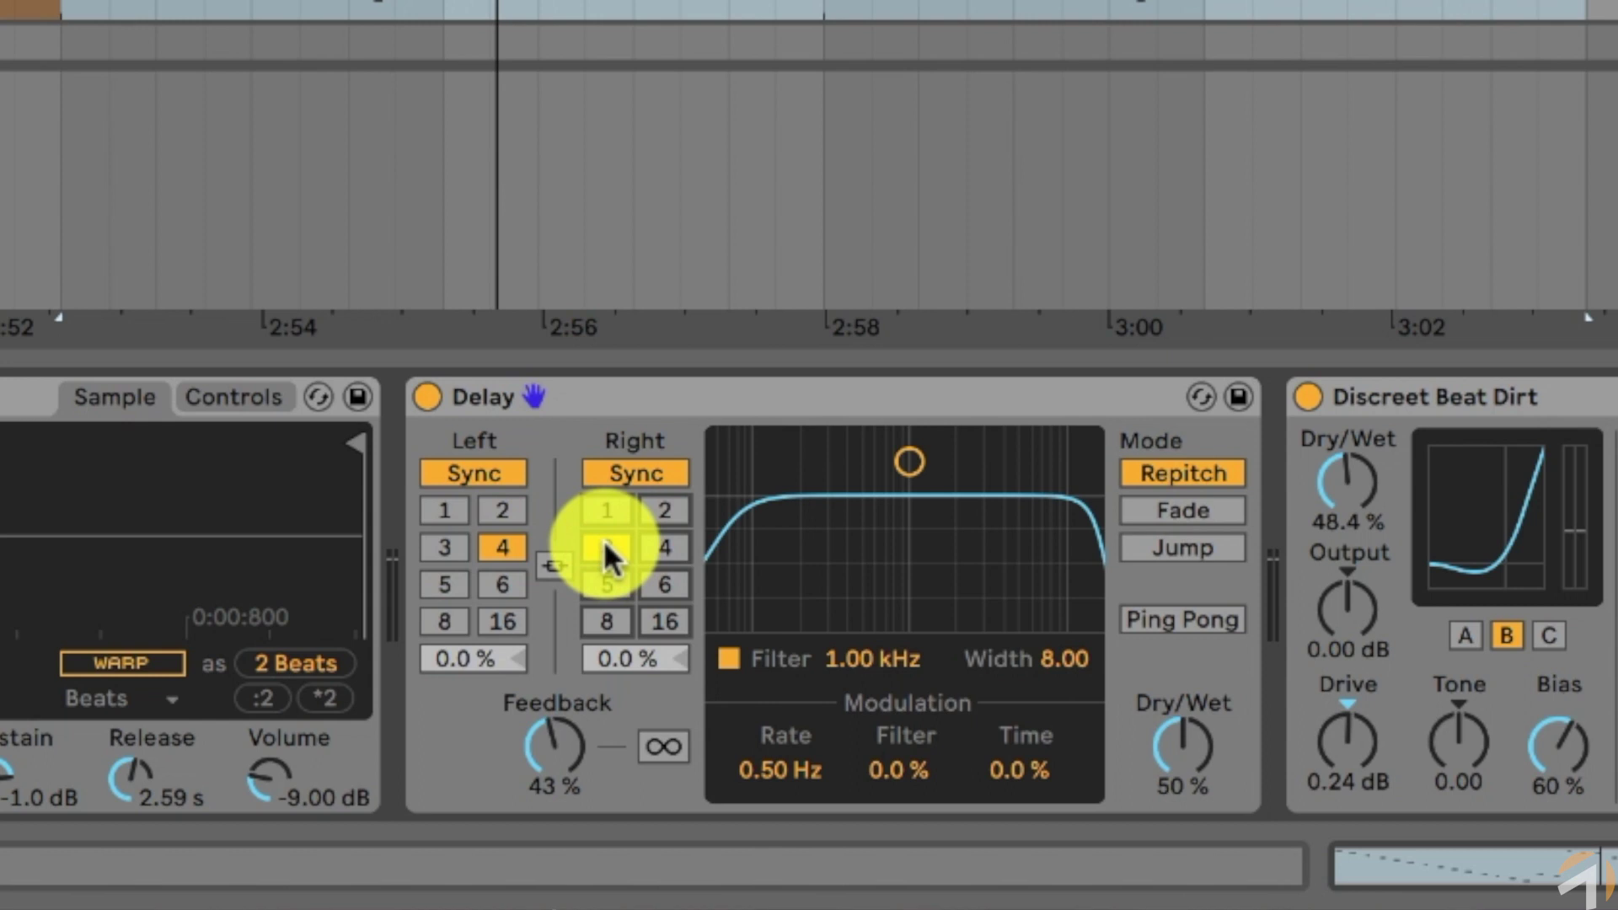
key(space)
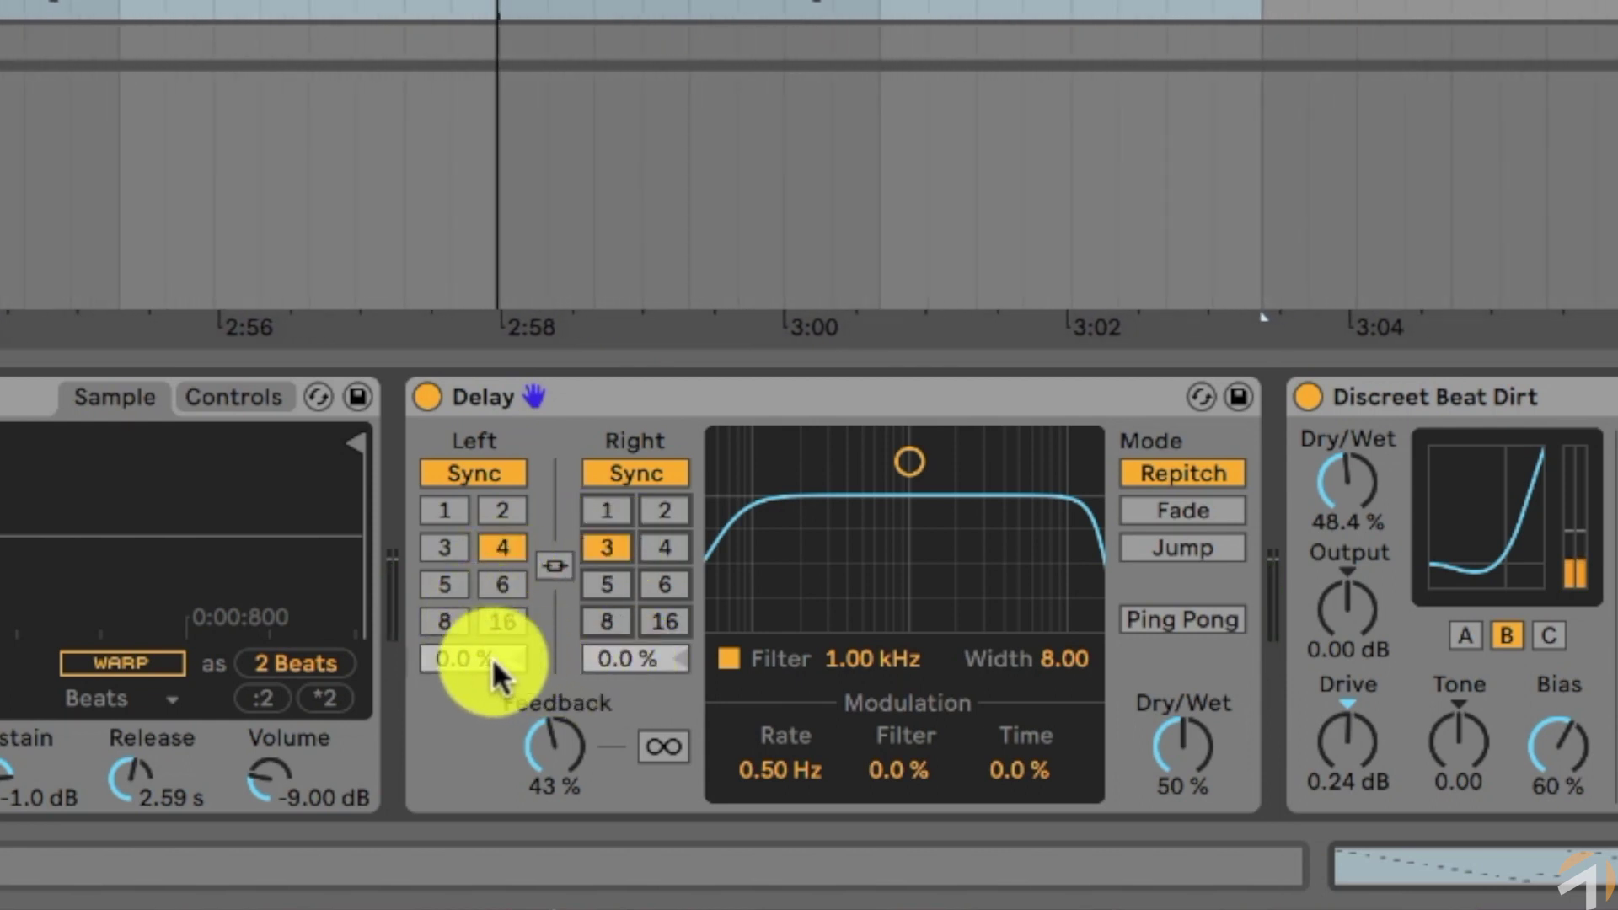
Try delay time offsets of 3.1% on the left channel and -6.2% on the right, and reset both to 0.0%.
drag(477, 656, 477, 642)
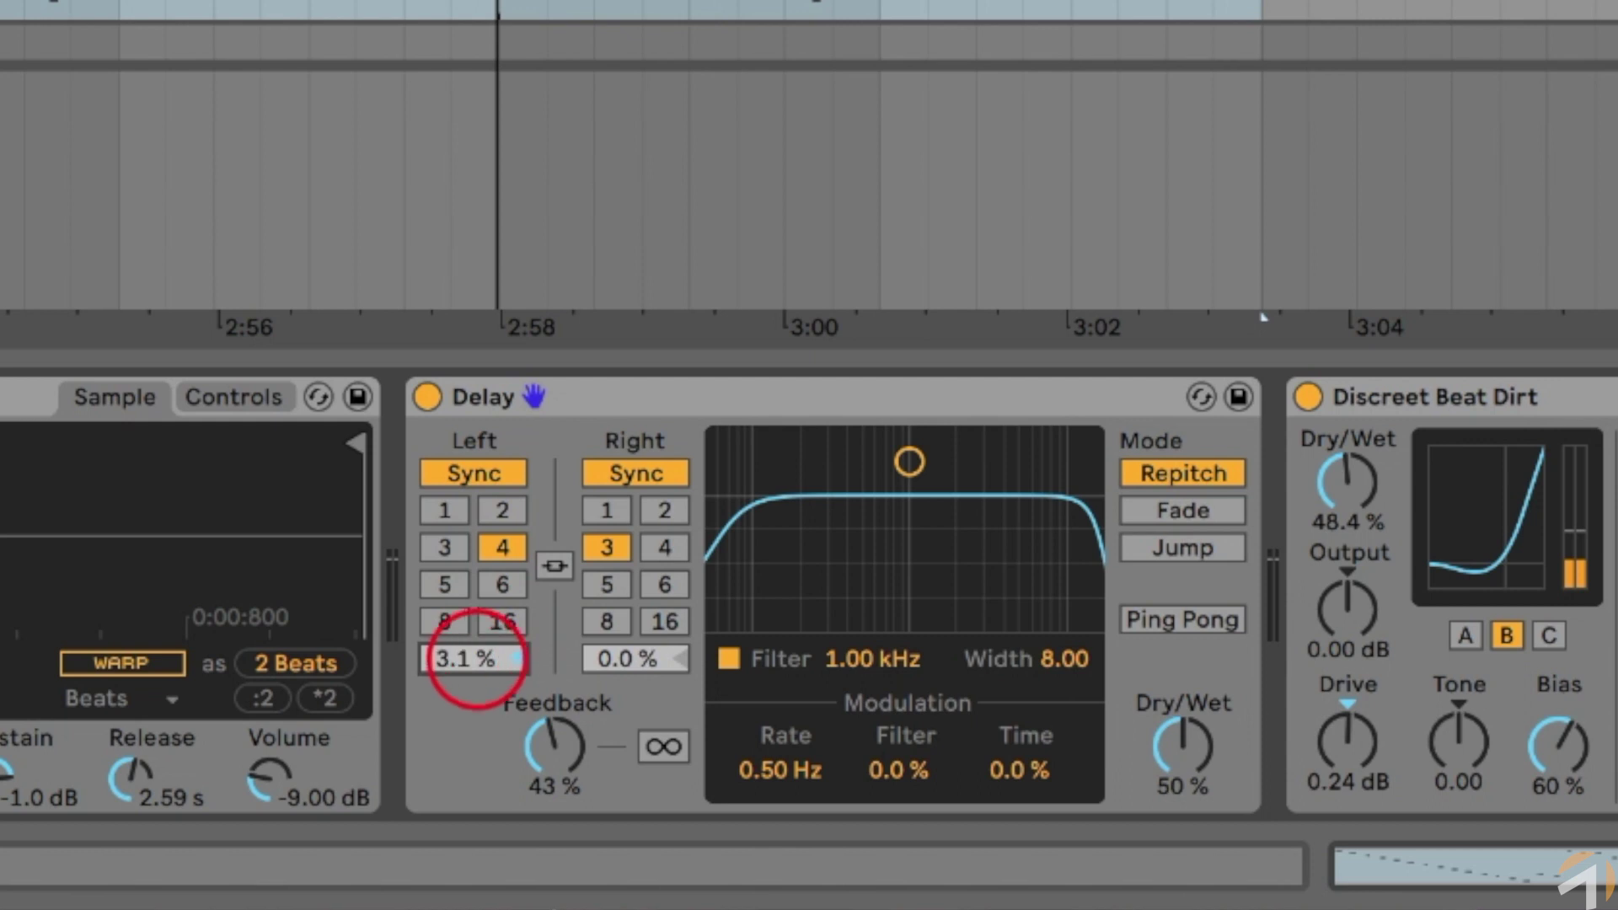
click(635, 657)
drag(635, 658, 635, 656)
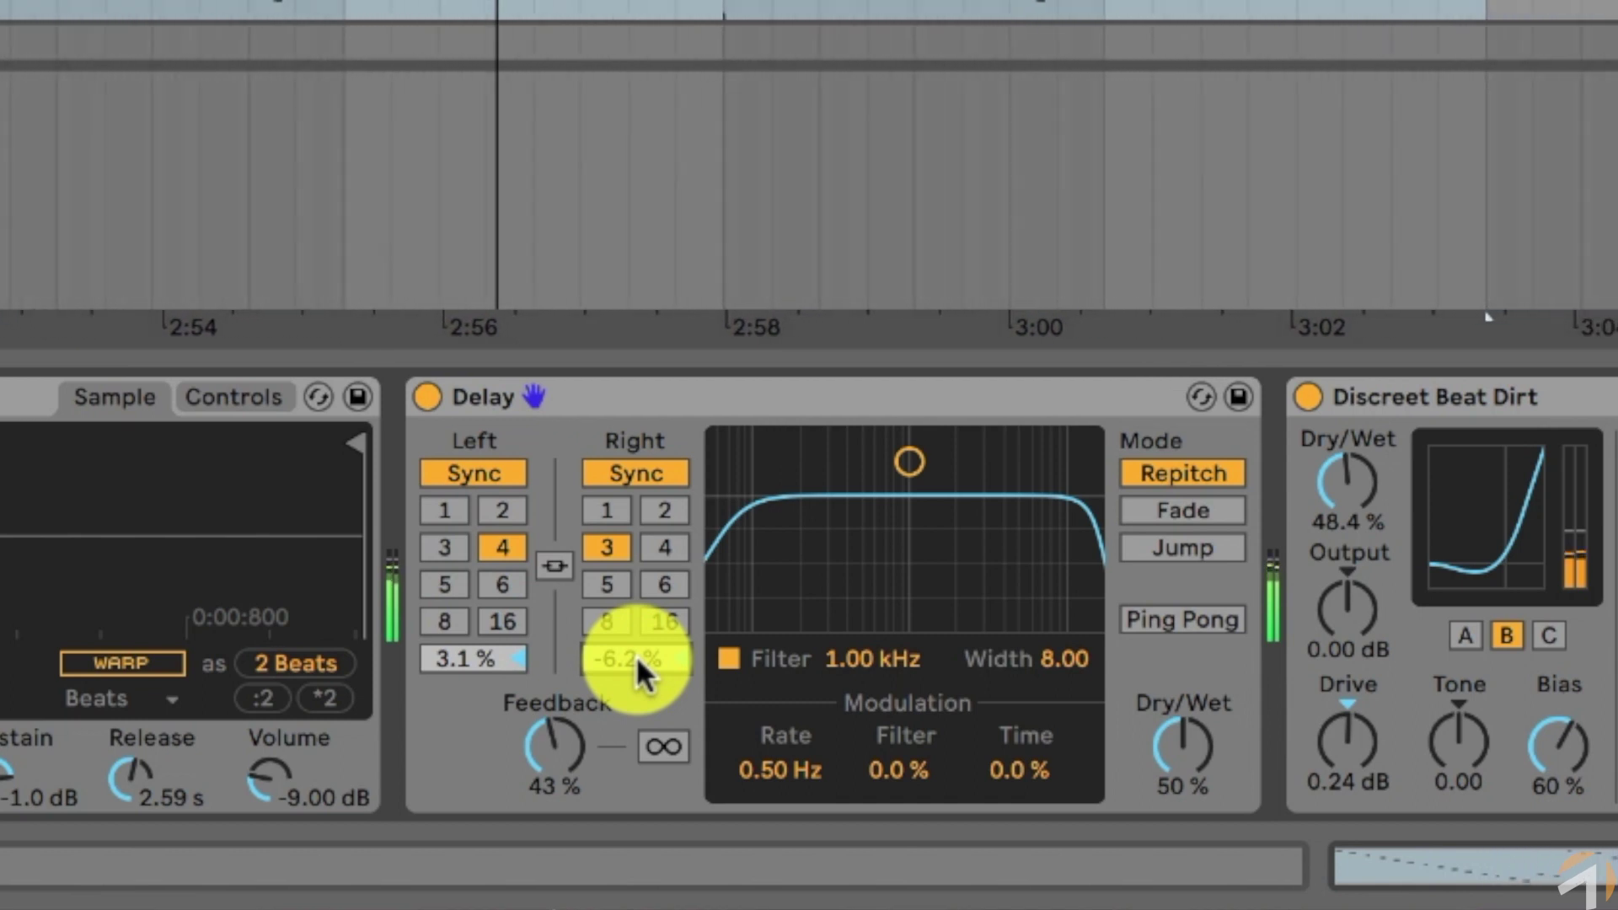
drag(636, 659, 636, 651)
drag(489, 660, 489, 654)
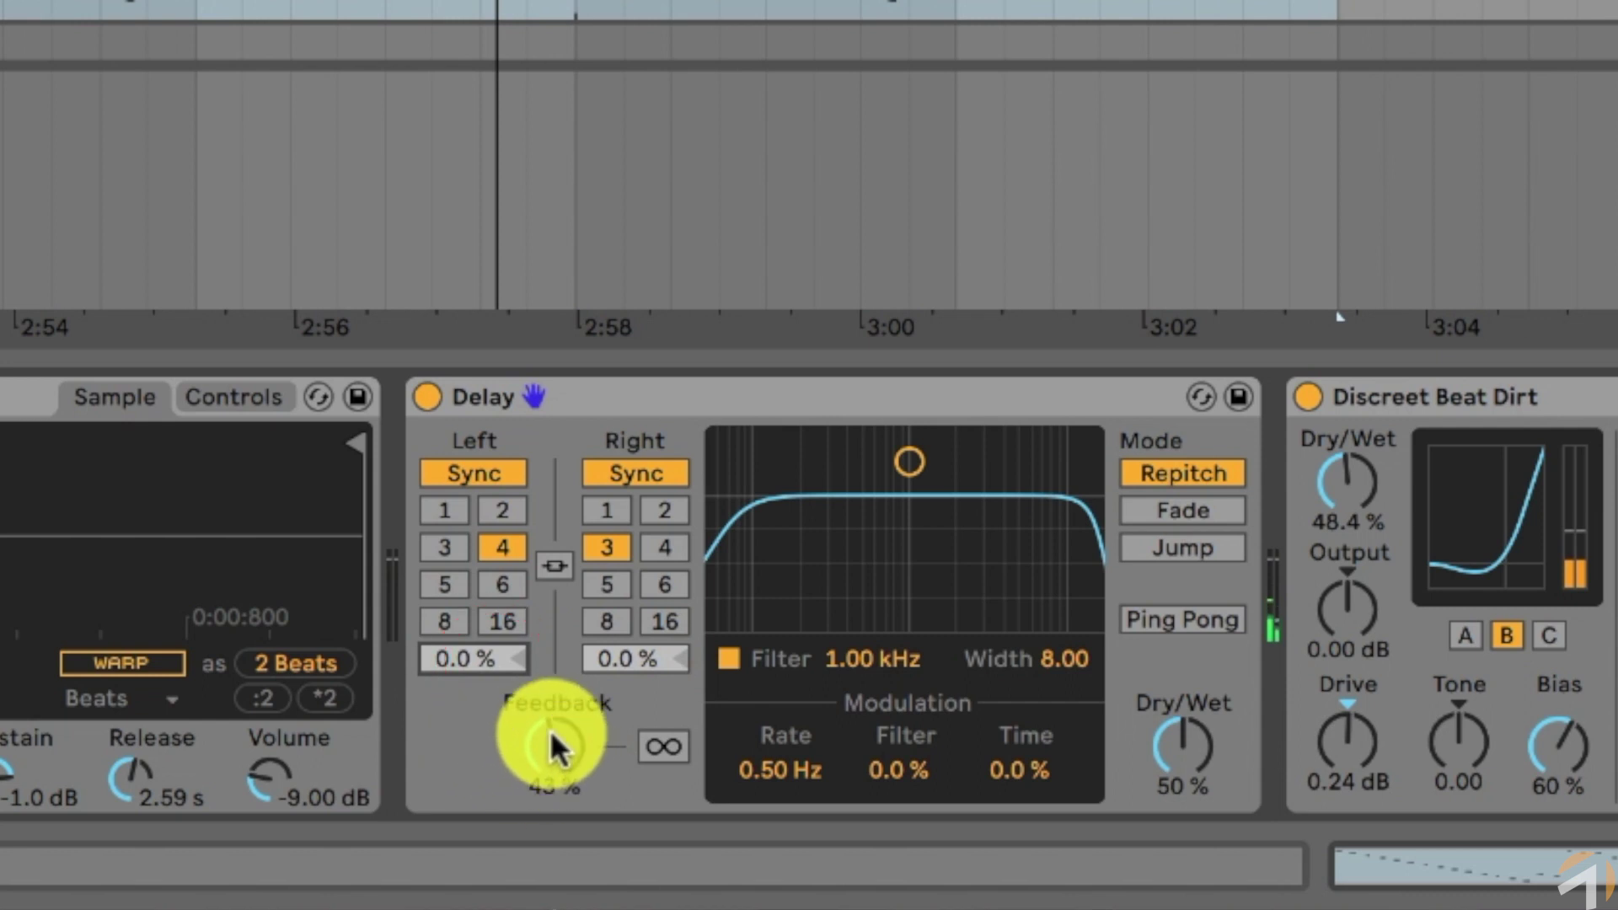
Try the Delay feedback at 71%, lower it to 24%, and audition the infinite feedback before switching it off again.
drag(549, 730, 550, 704)
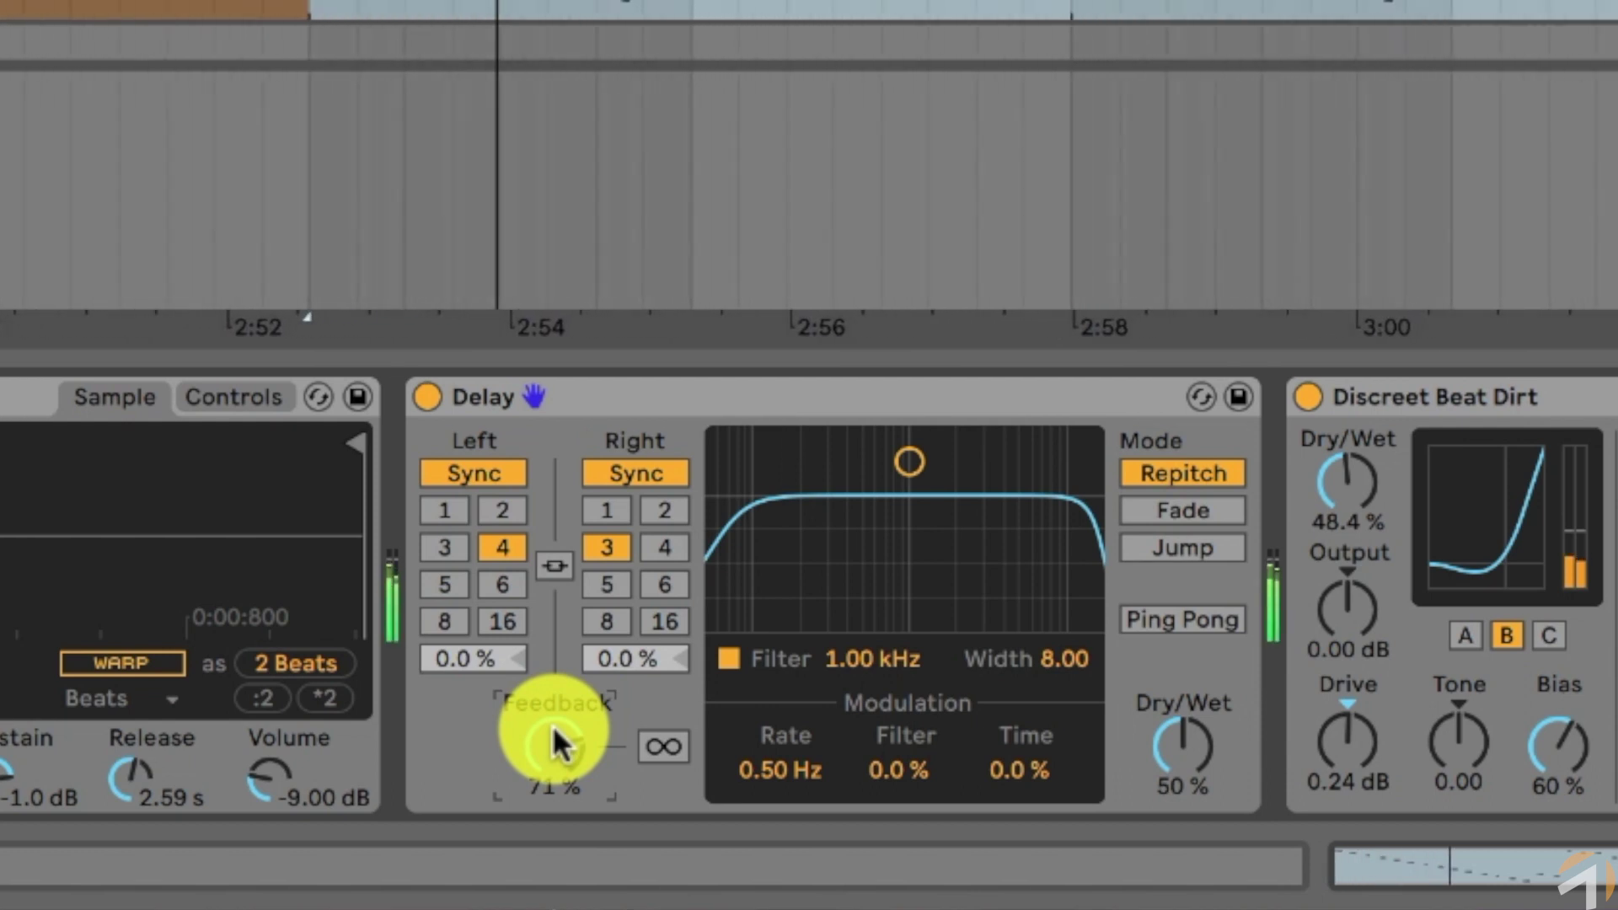
drag(553, 725, 552, 722)
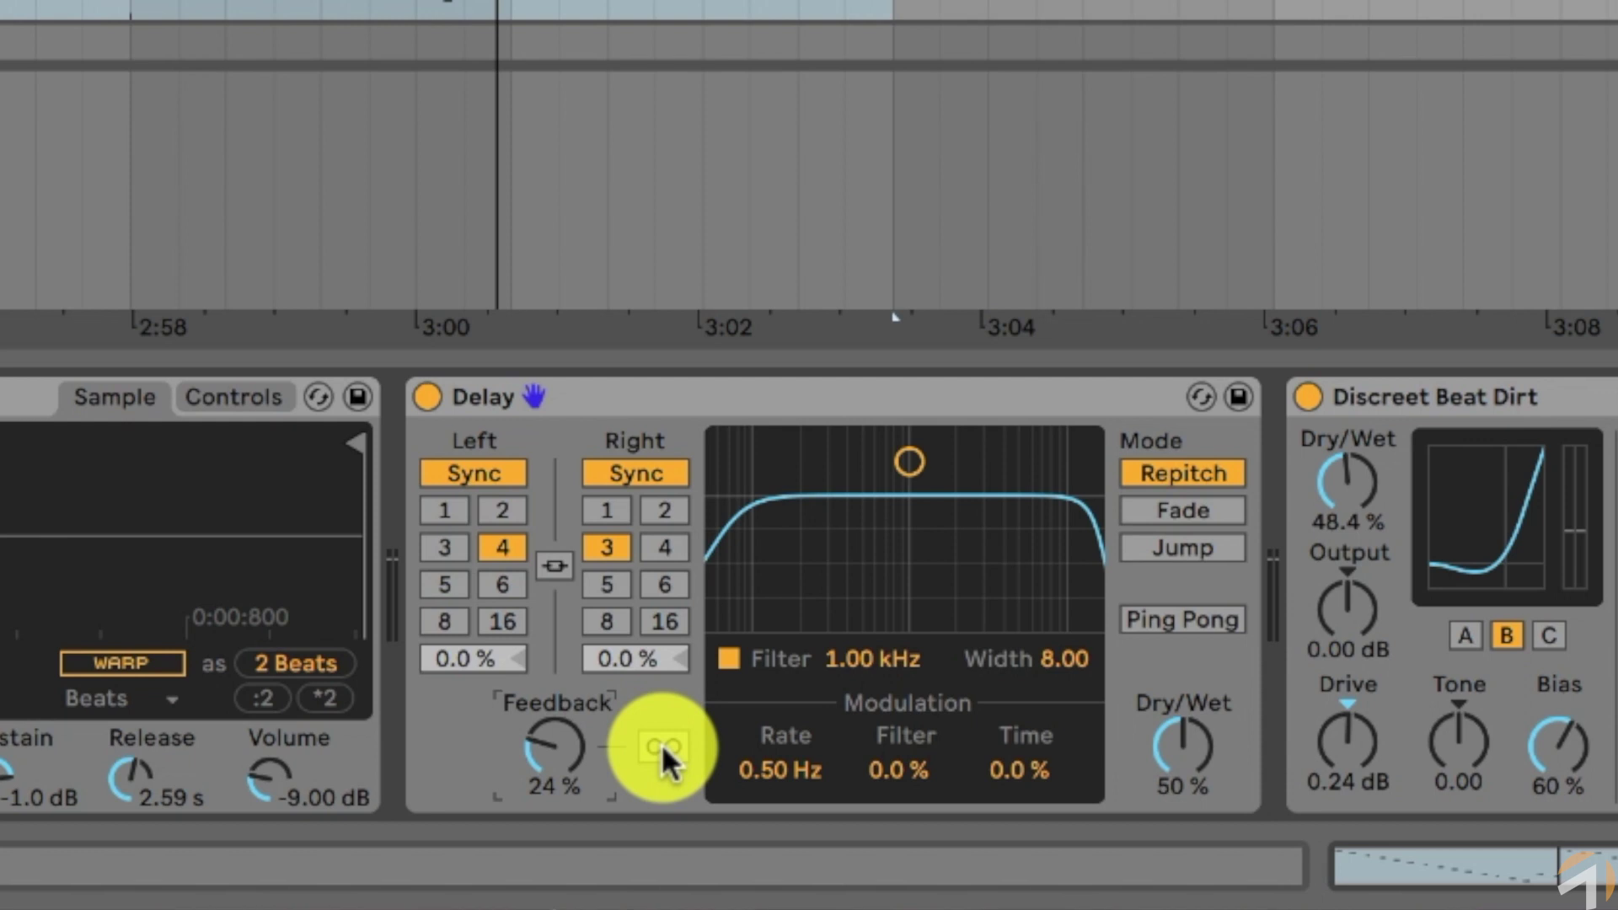
click(663, 745)
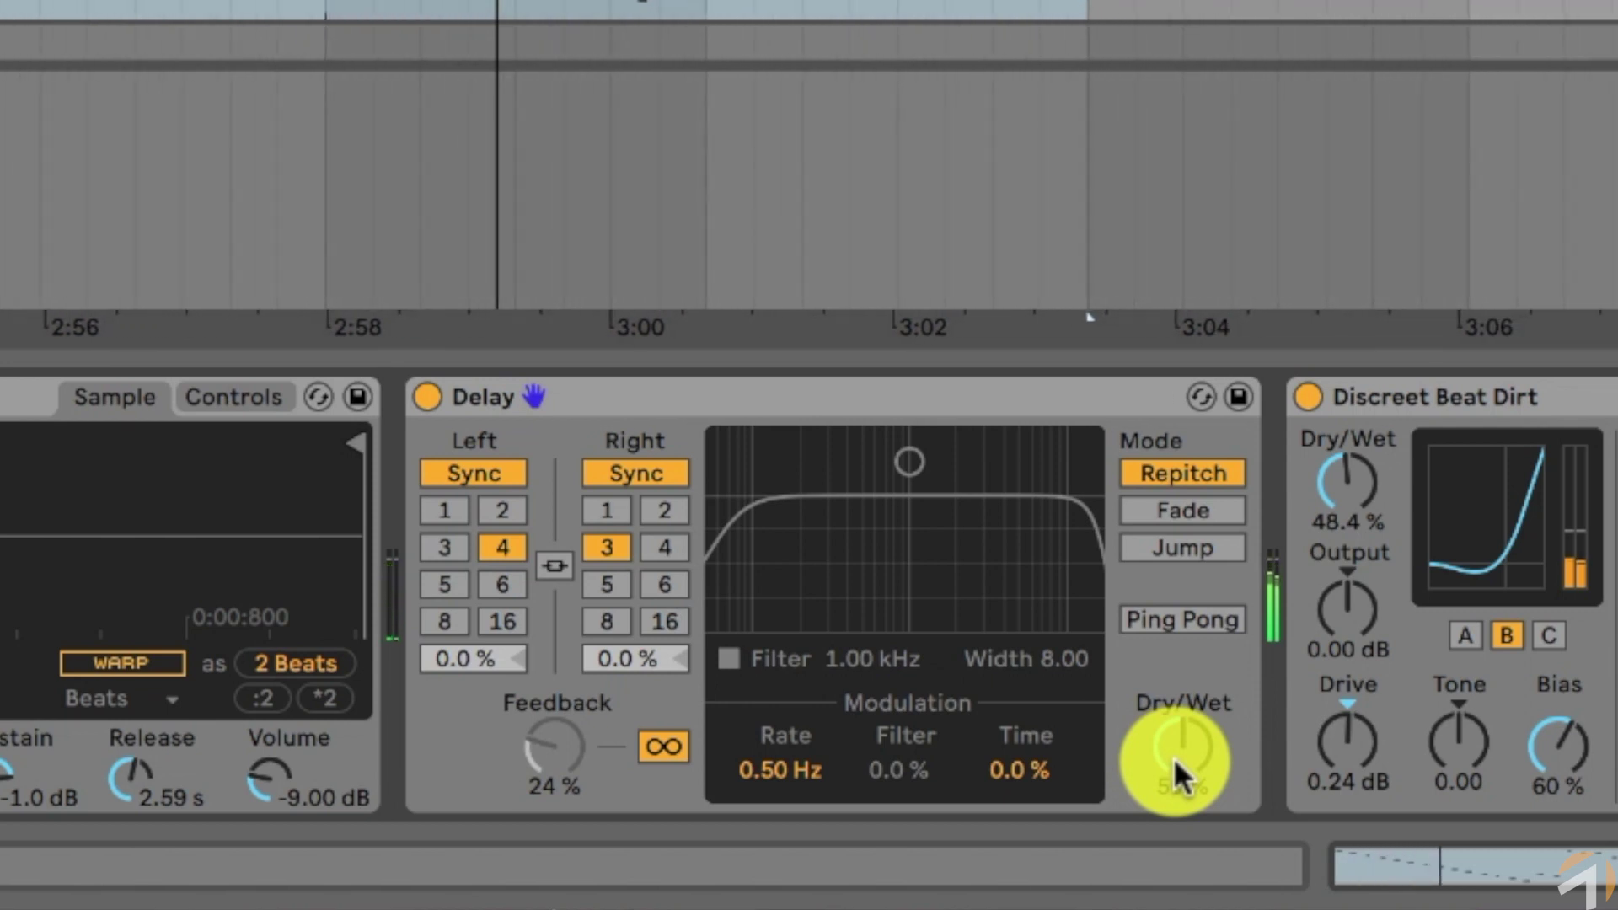
click(658, 742)
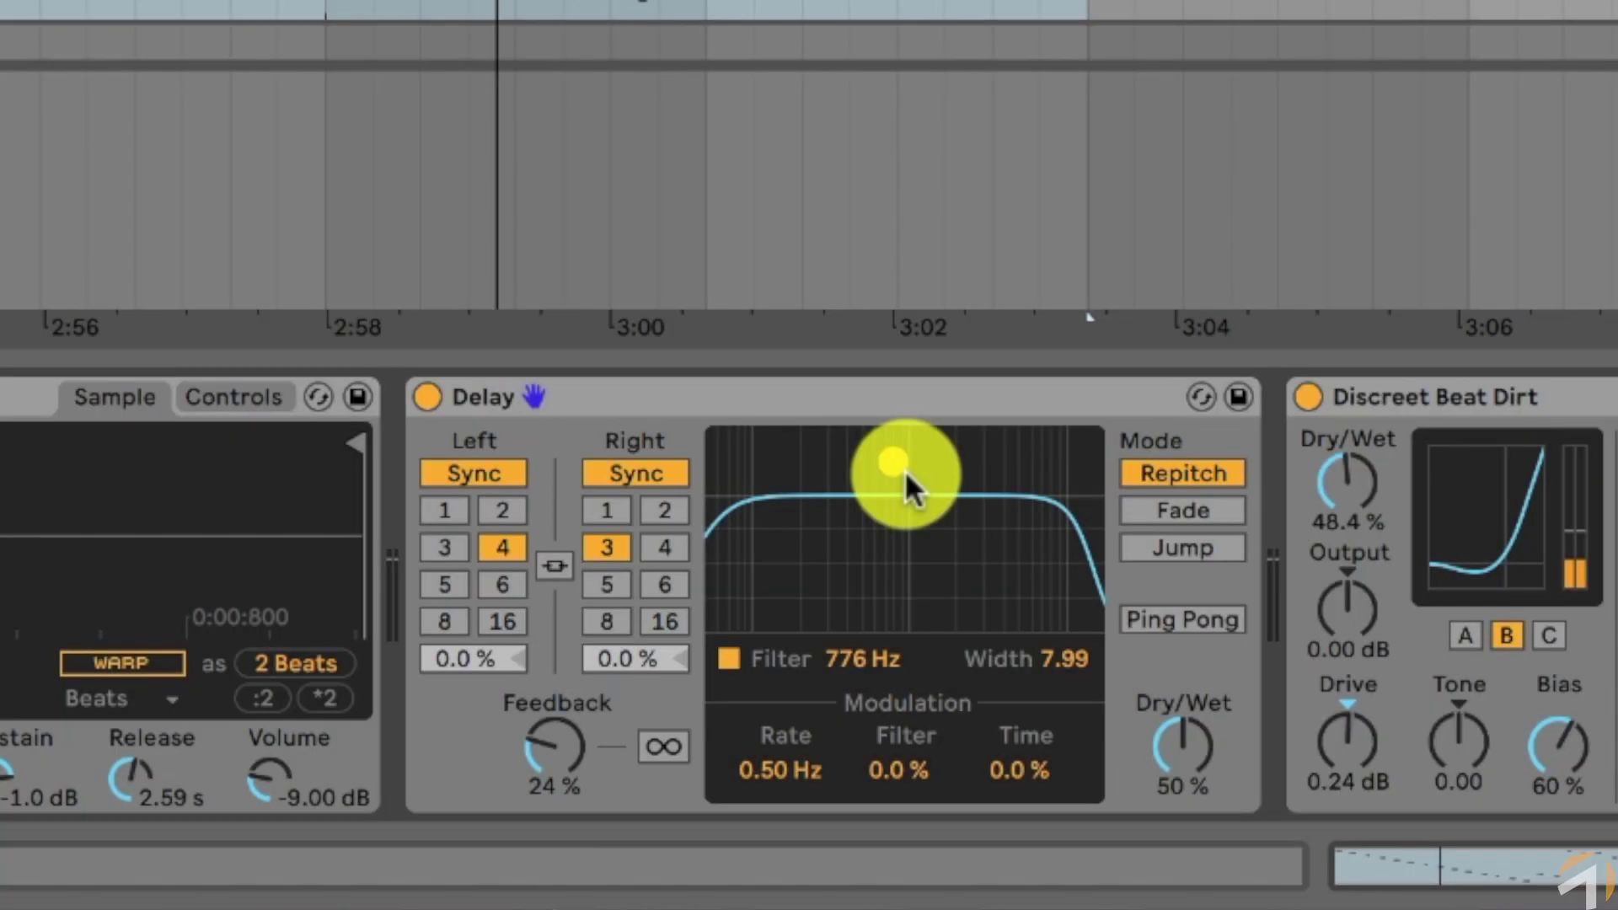
Try the Delay filter at 259 Hz with width 1.06, and settle on 1.00 kHz with width 4.97.
drag(892, 464, 823, 604)
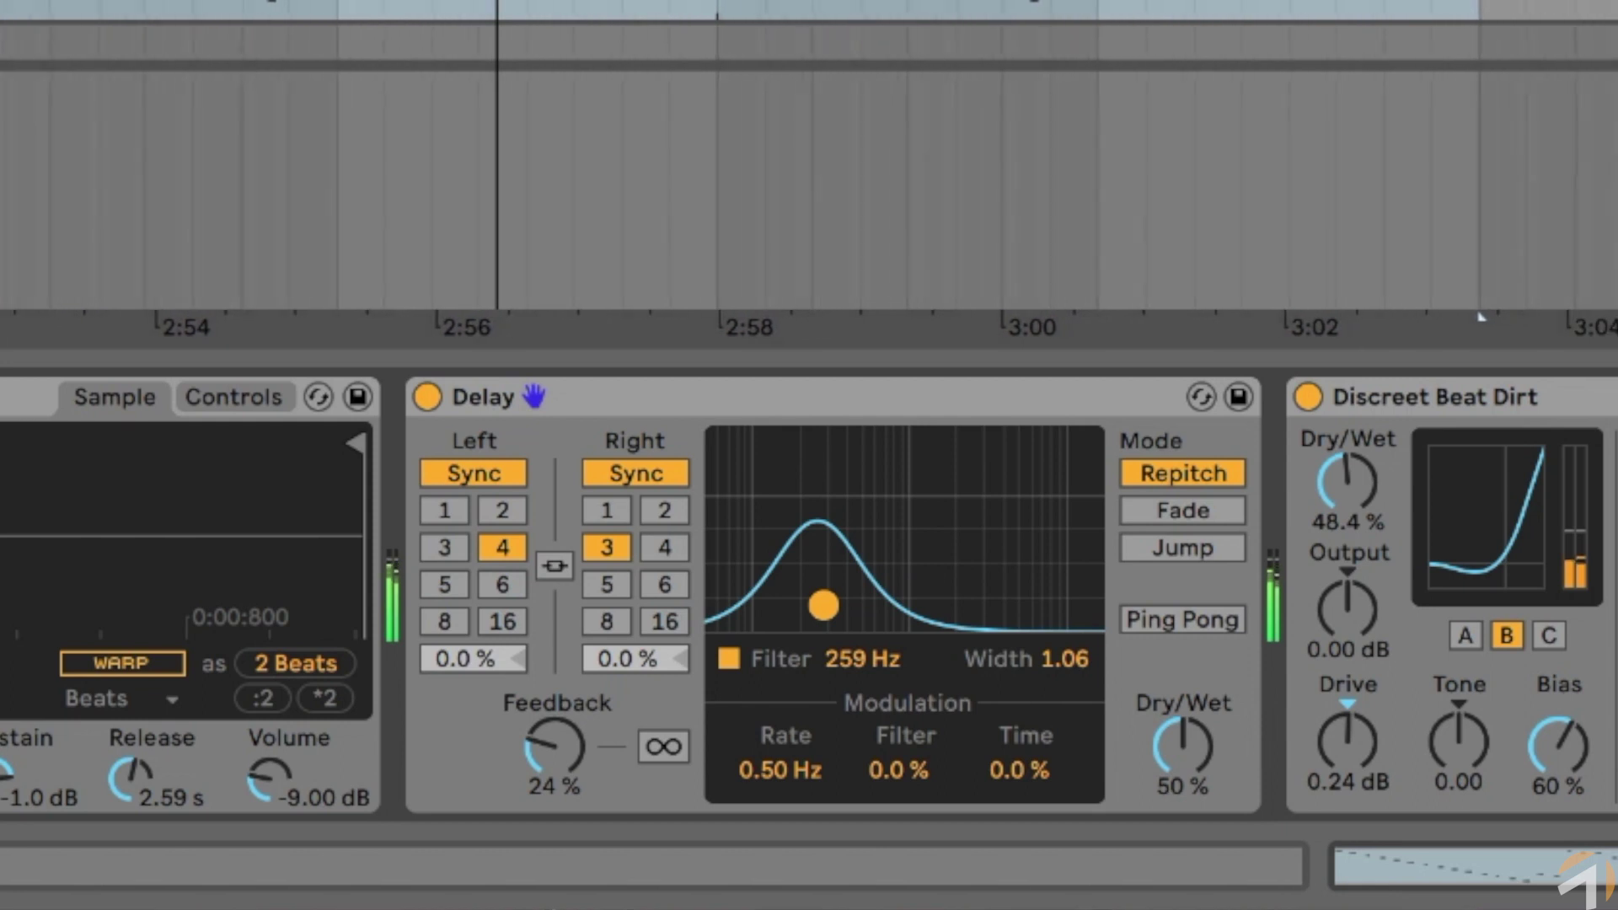
drag(823, 605, 909, 517)
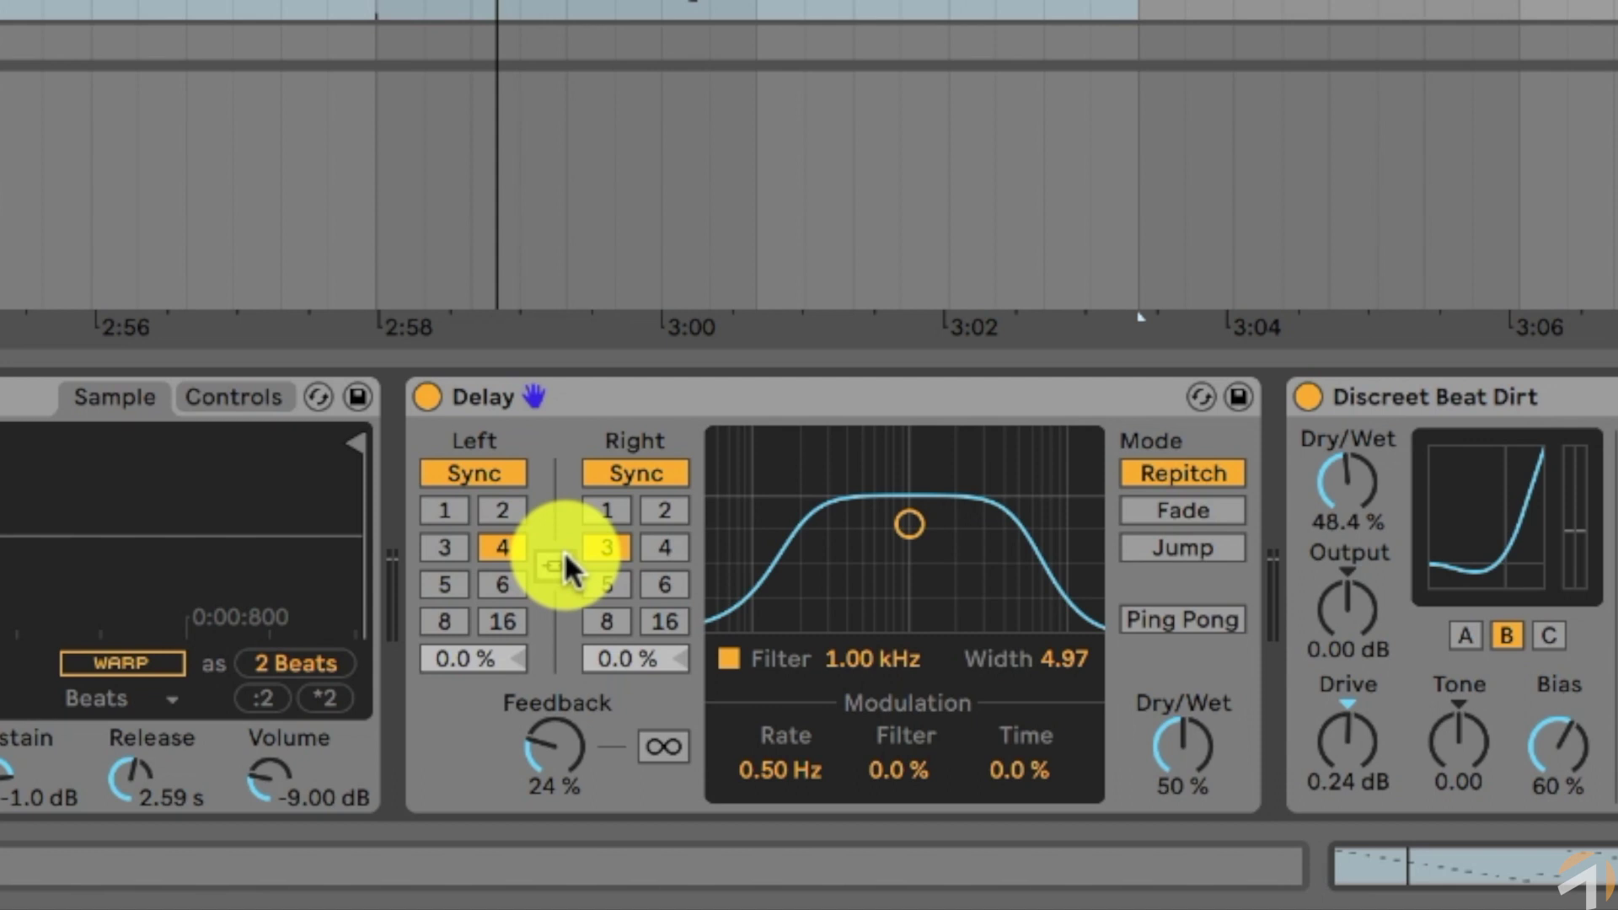
Switch both Delay channels from Sync to Time, link them, and set their delay time to 285 ms.
click(615, 465)
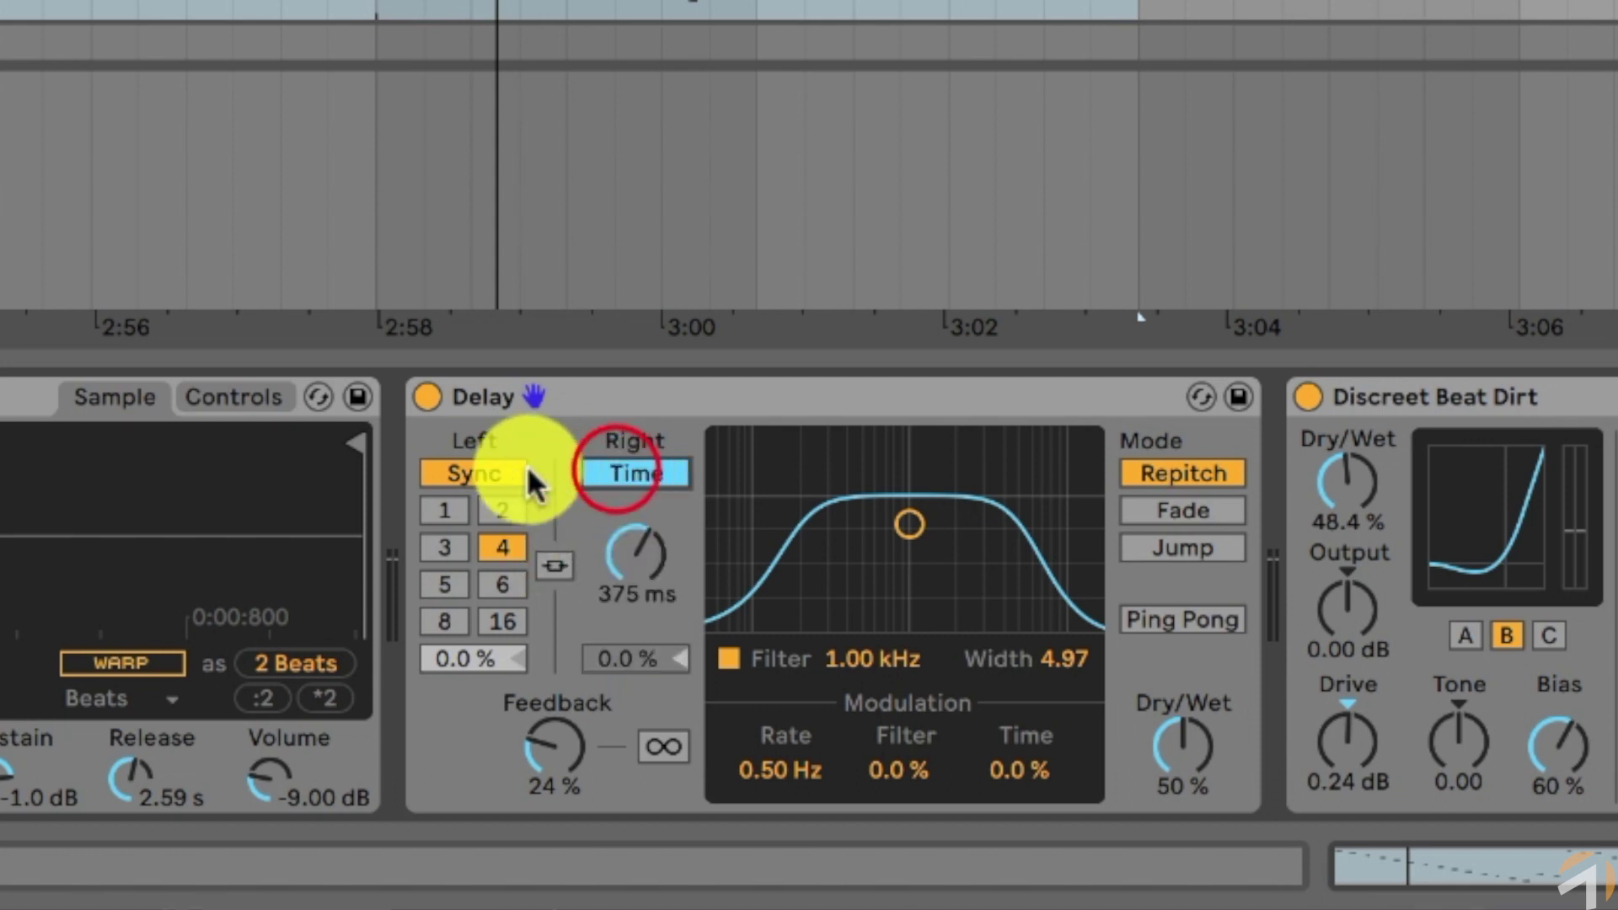
click(473, 468)
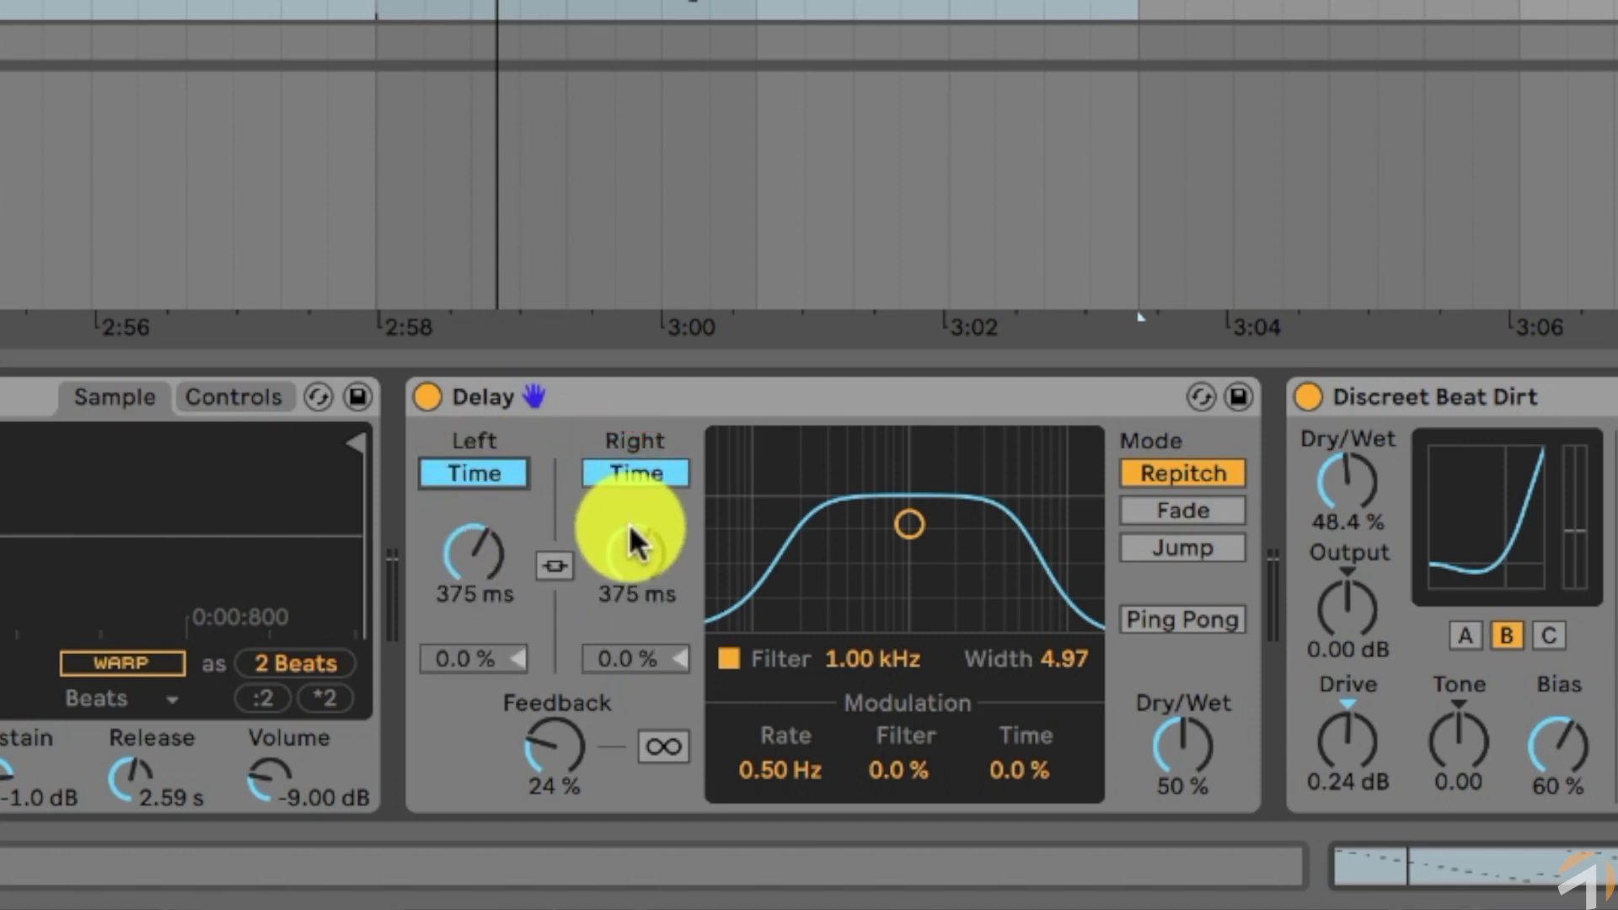
click(550, 563)
click(467, 546)
mouse_move(467, 546)
mouse_down()
mouse_move(467, 598)
mouse_move(467, 531)
mouse_move(474, 581)
mouse_move(470, 559)
mouse_up()
click(468, 546)
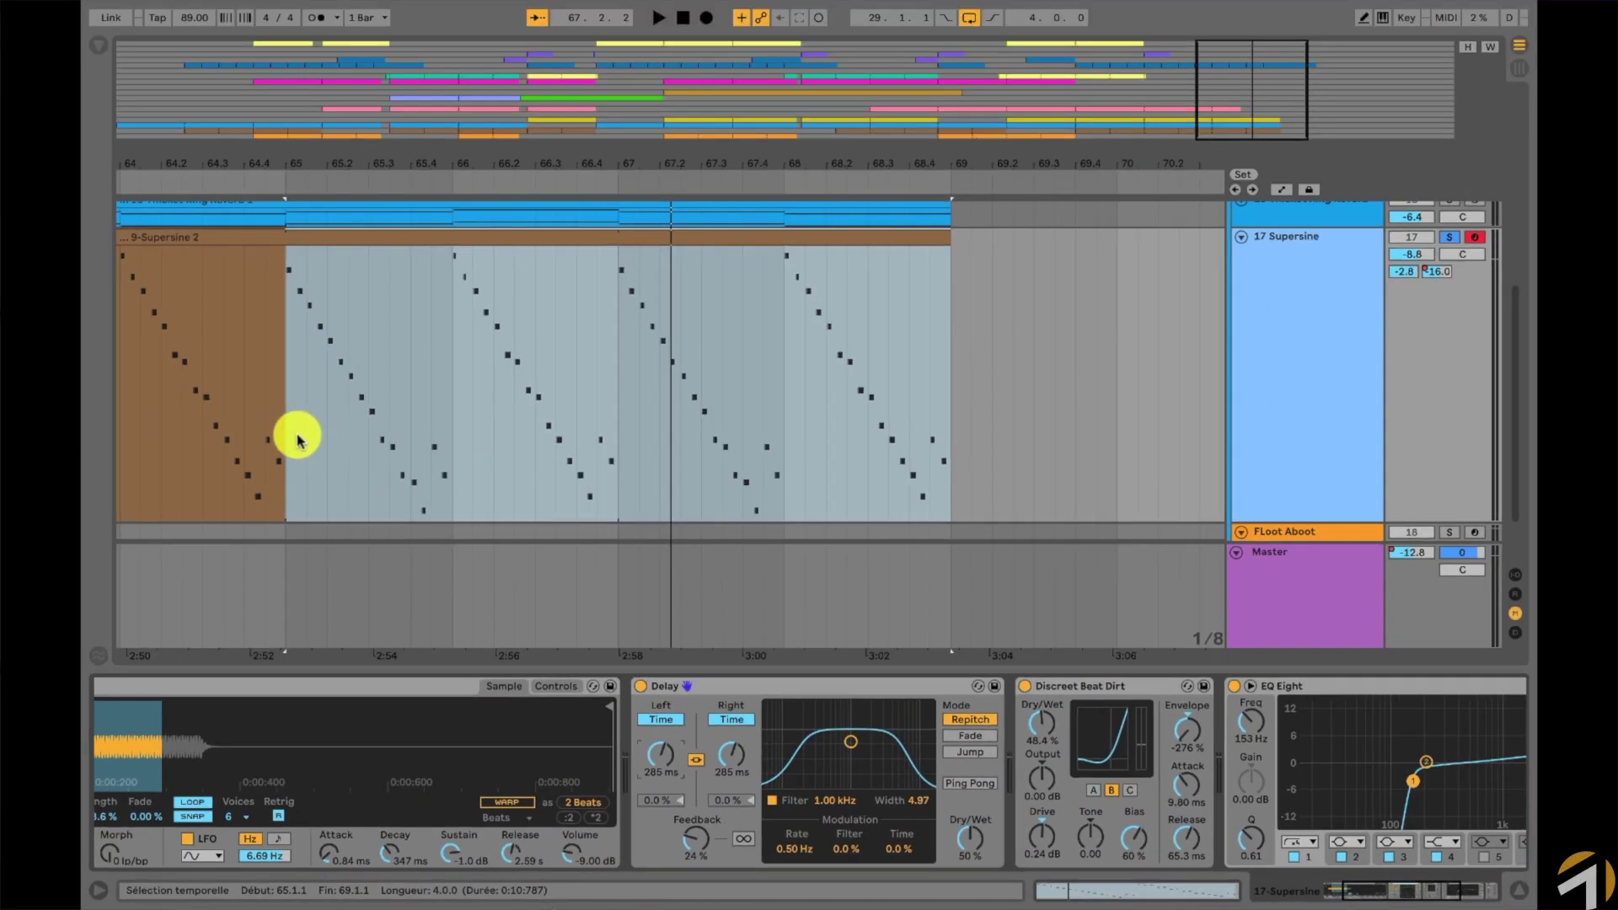
Loop the two bars from 65 to 67 of the Supersine clip and start playback.
drag(286, 436, 618, 439)
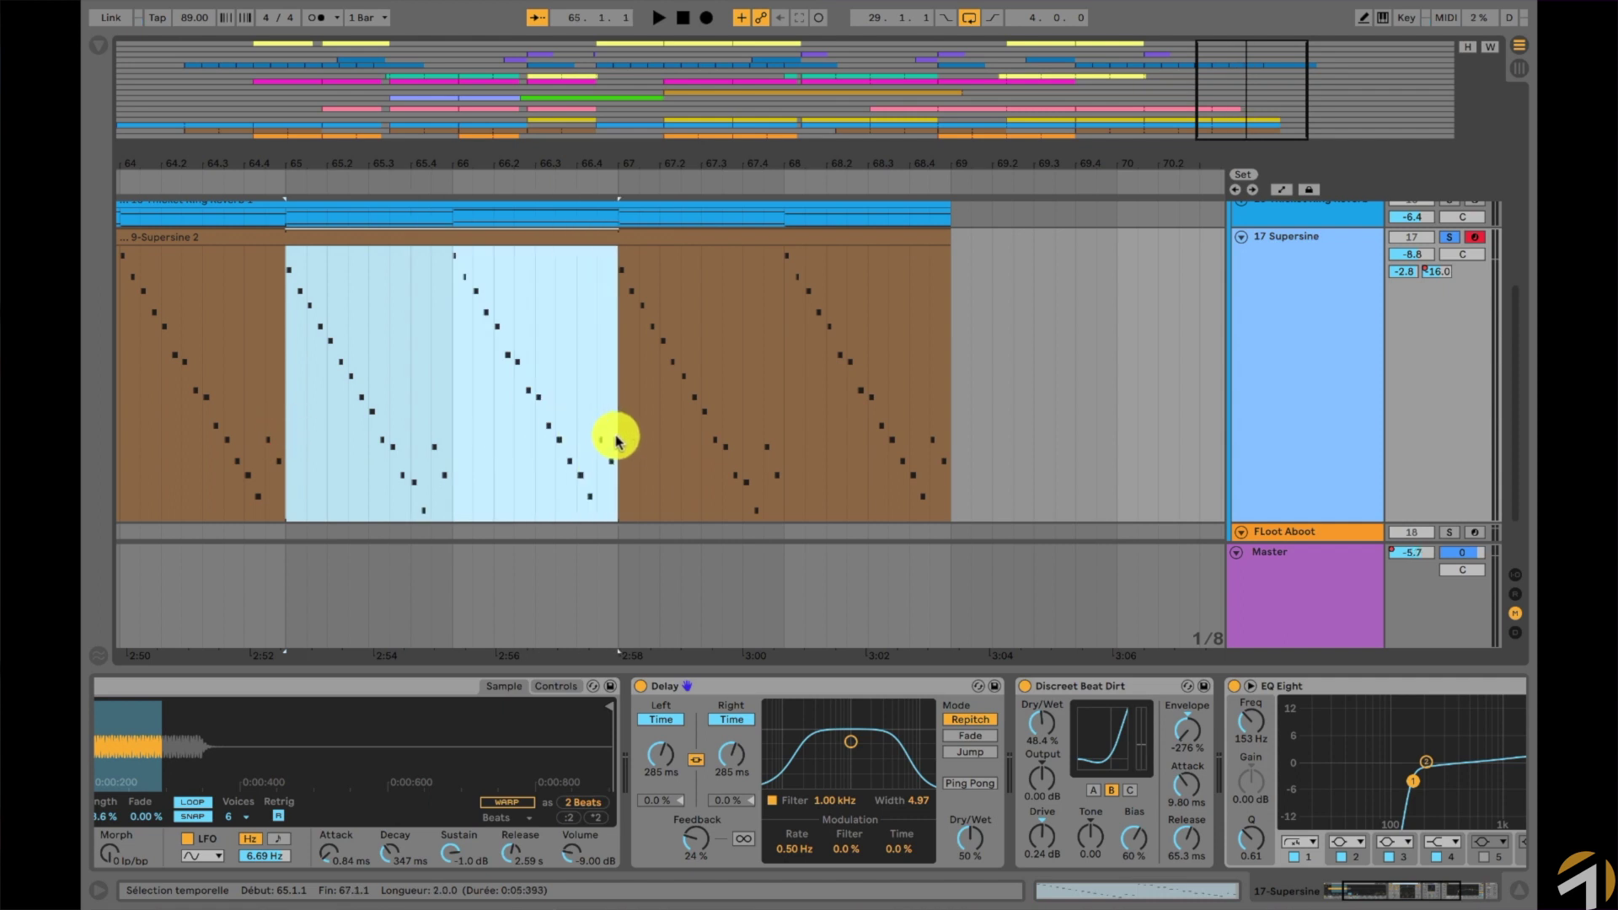
key(ctrl+l)
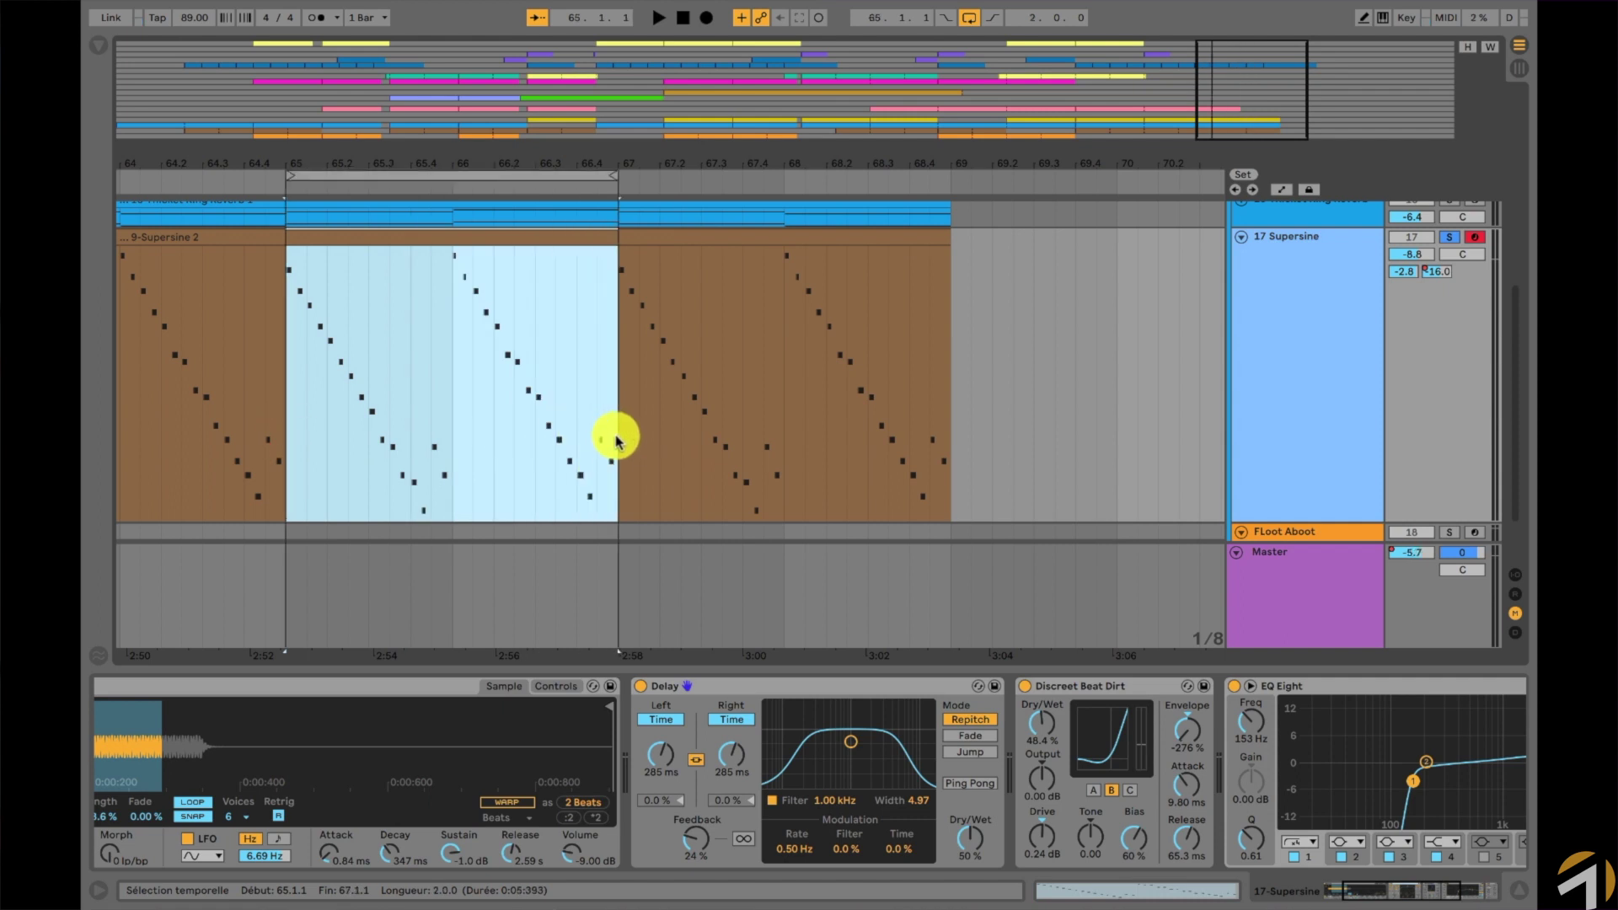
key(space)
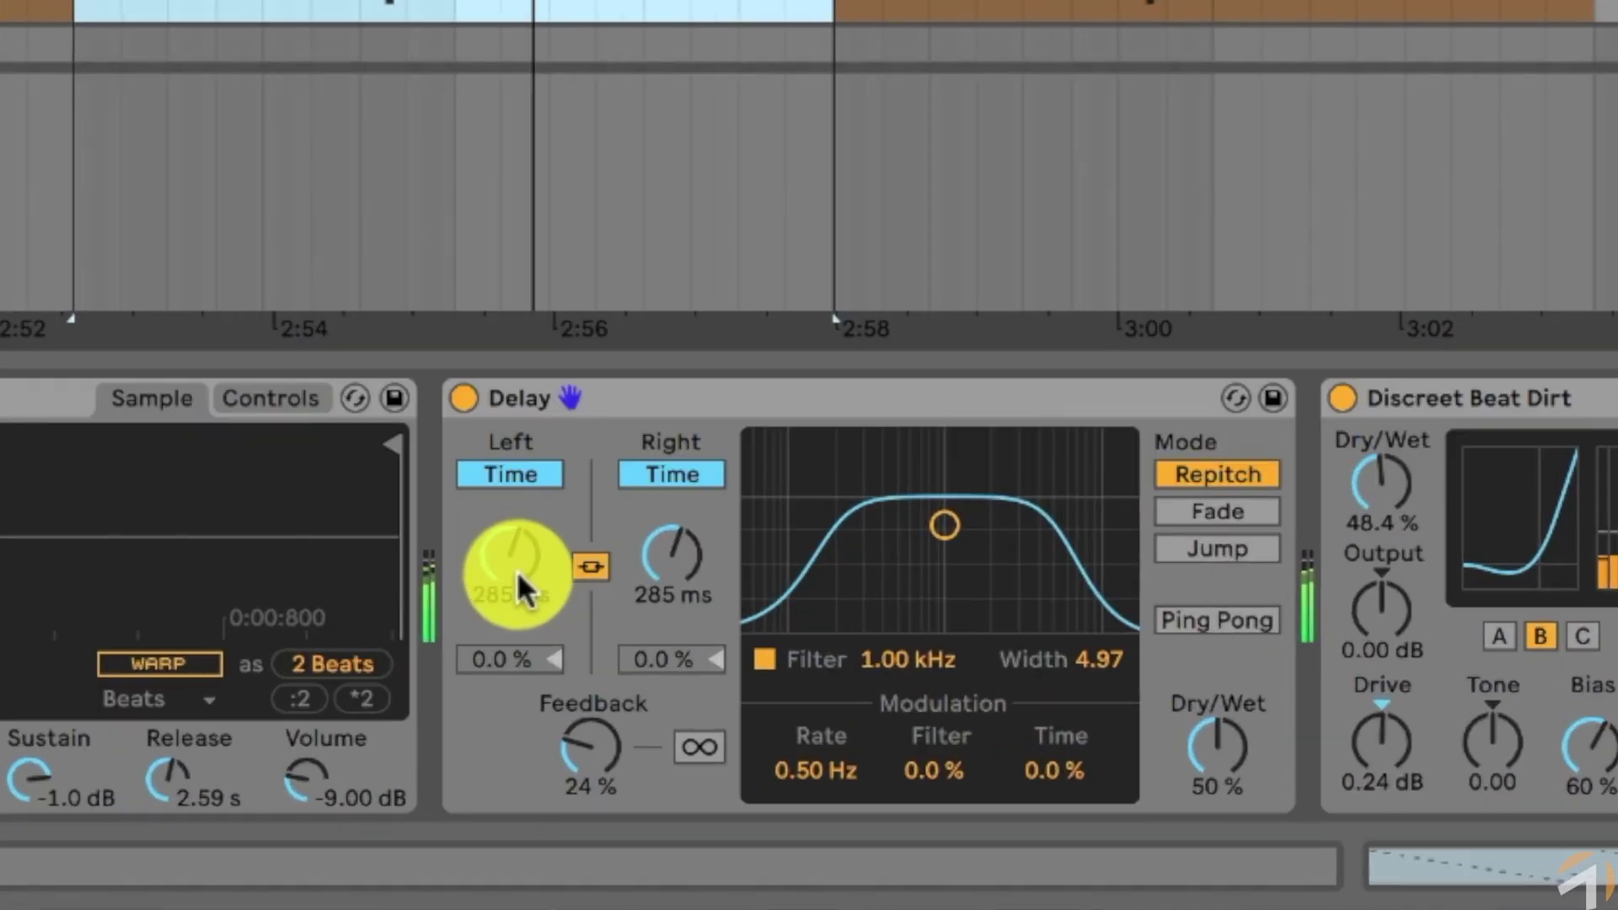
Sweep the linked delay time during playback in Repitch mode, ending at 24.1 ms.
mouse_move(516, 577)
mouse_down()
mouse_move(516, 628)
mouse_move(510, 607)
mouse_up()
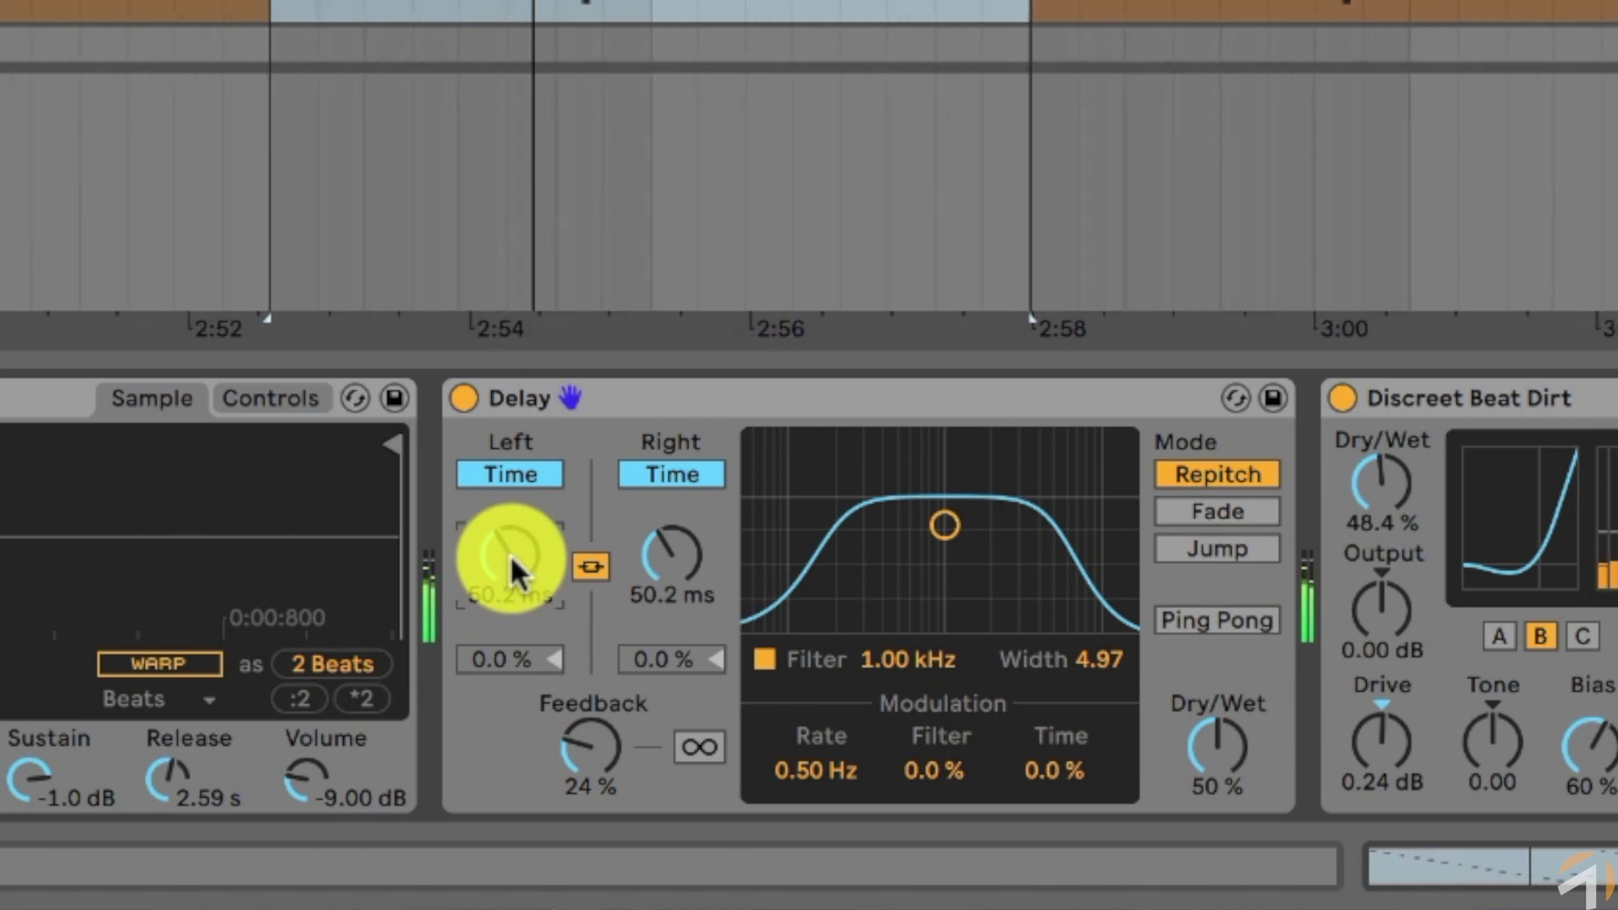
mouse_move(509, 554)
mouse_down()
mouse_move(510, 489)
mouse_move(509, 607)
mouse_move(509, 555)
mouse_up()
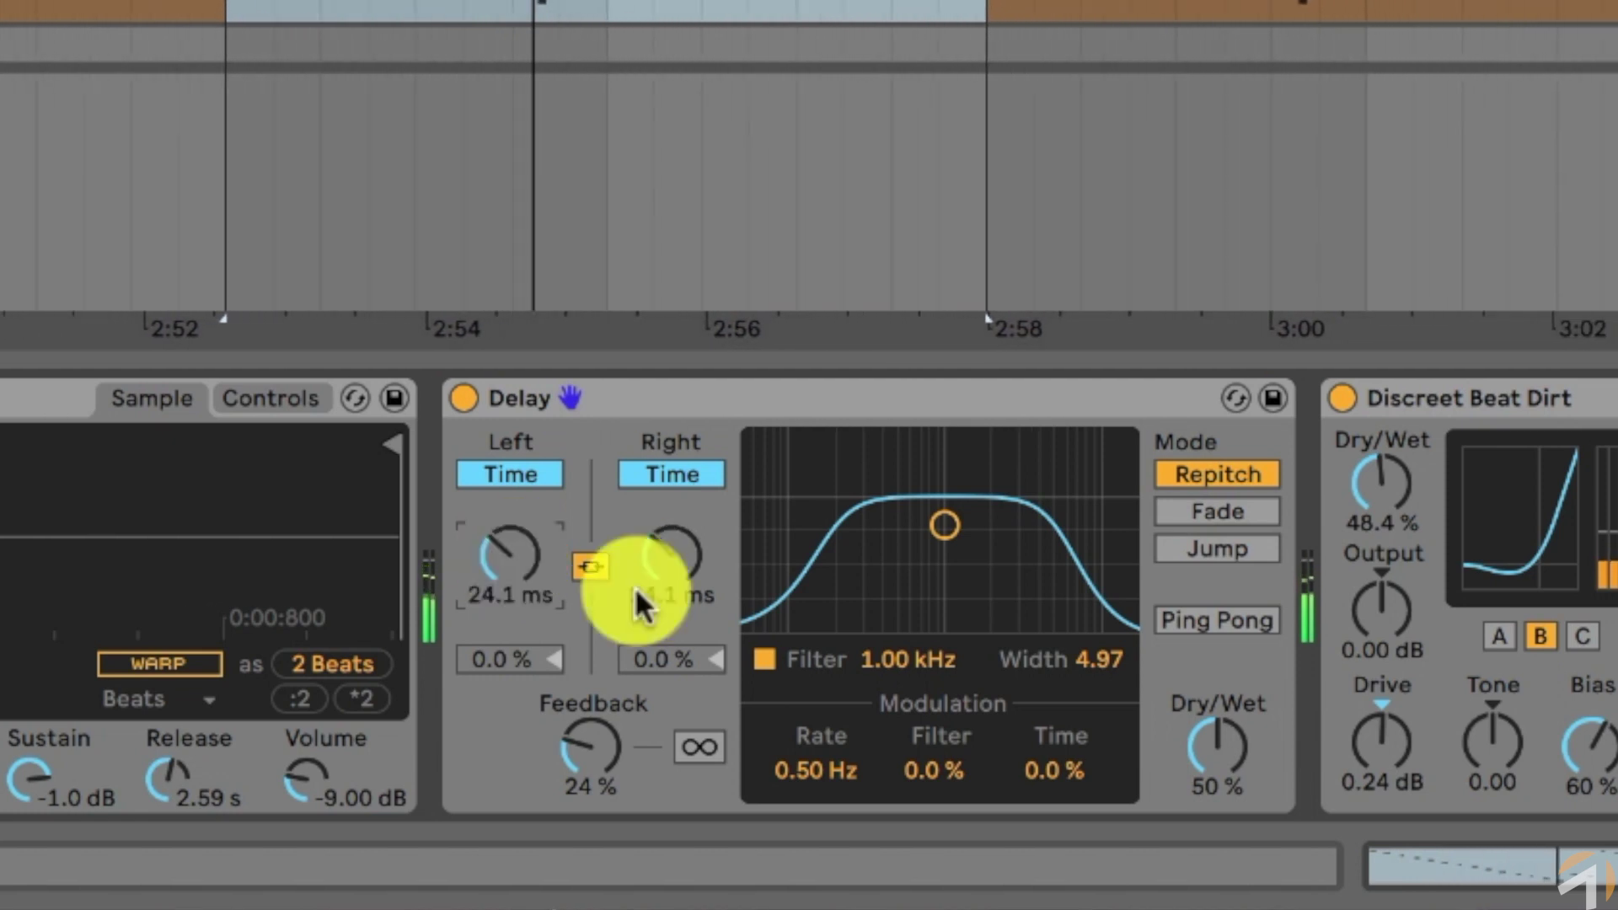
Audition delay time changes in the other modes, reaching 585 ms in Fade and 930 ms in Jump.
click(1240, 504)
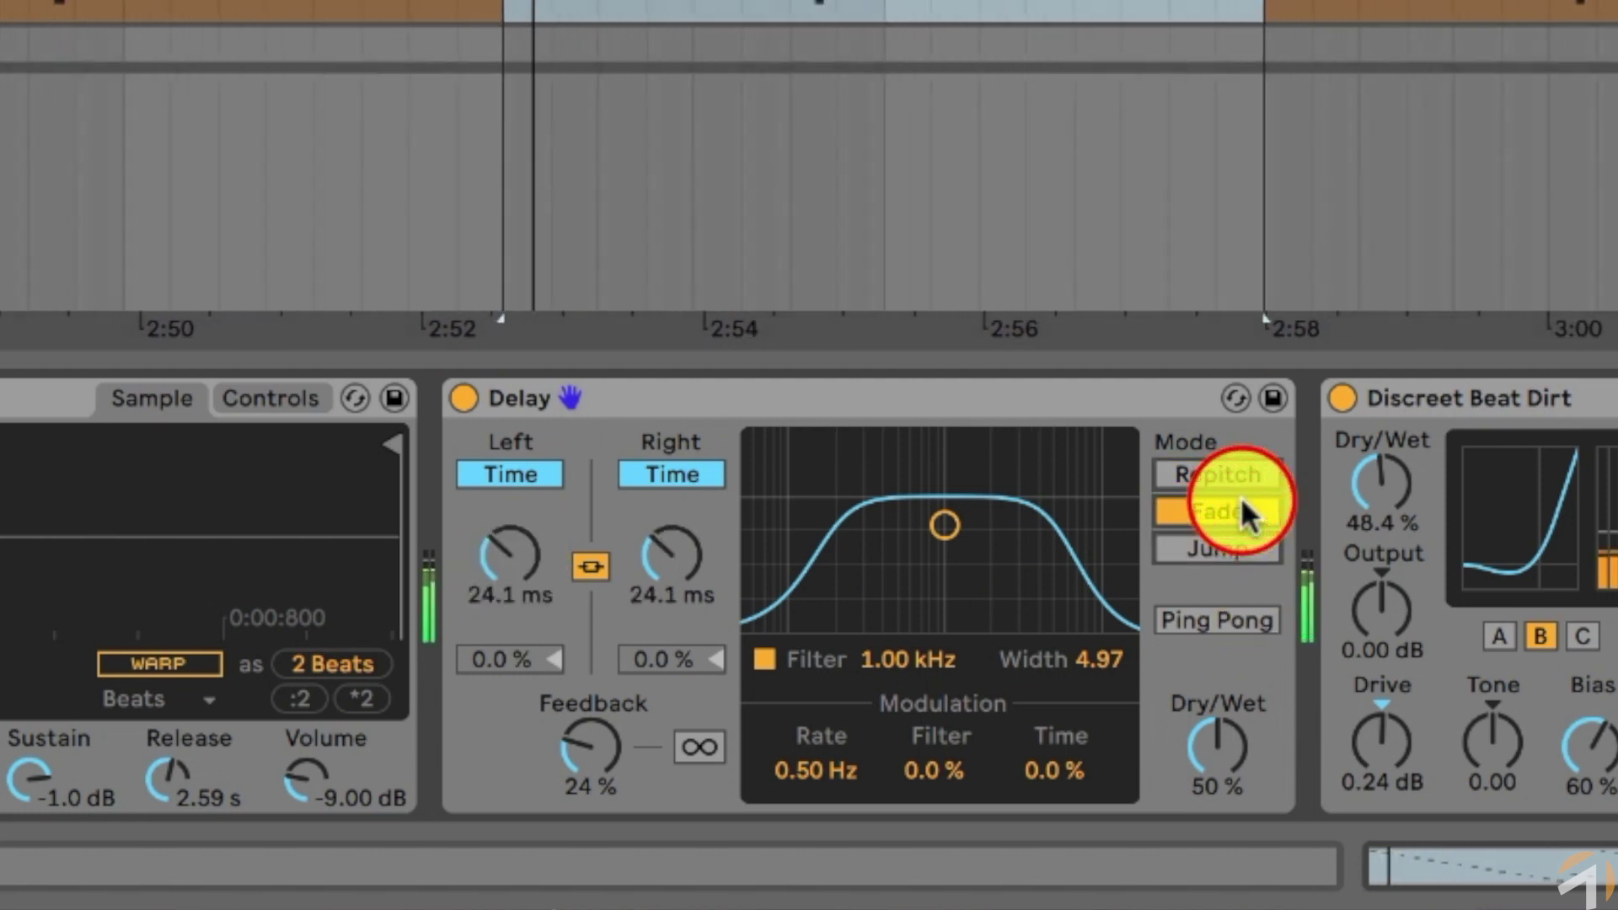
mouse_move(511, 553)
mouse_down()
mouse_move(511, 519)
mouse_move(519, 548)
mouse_up()
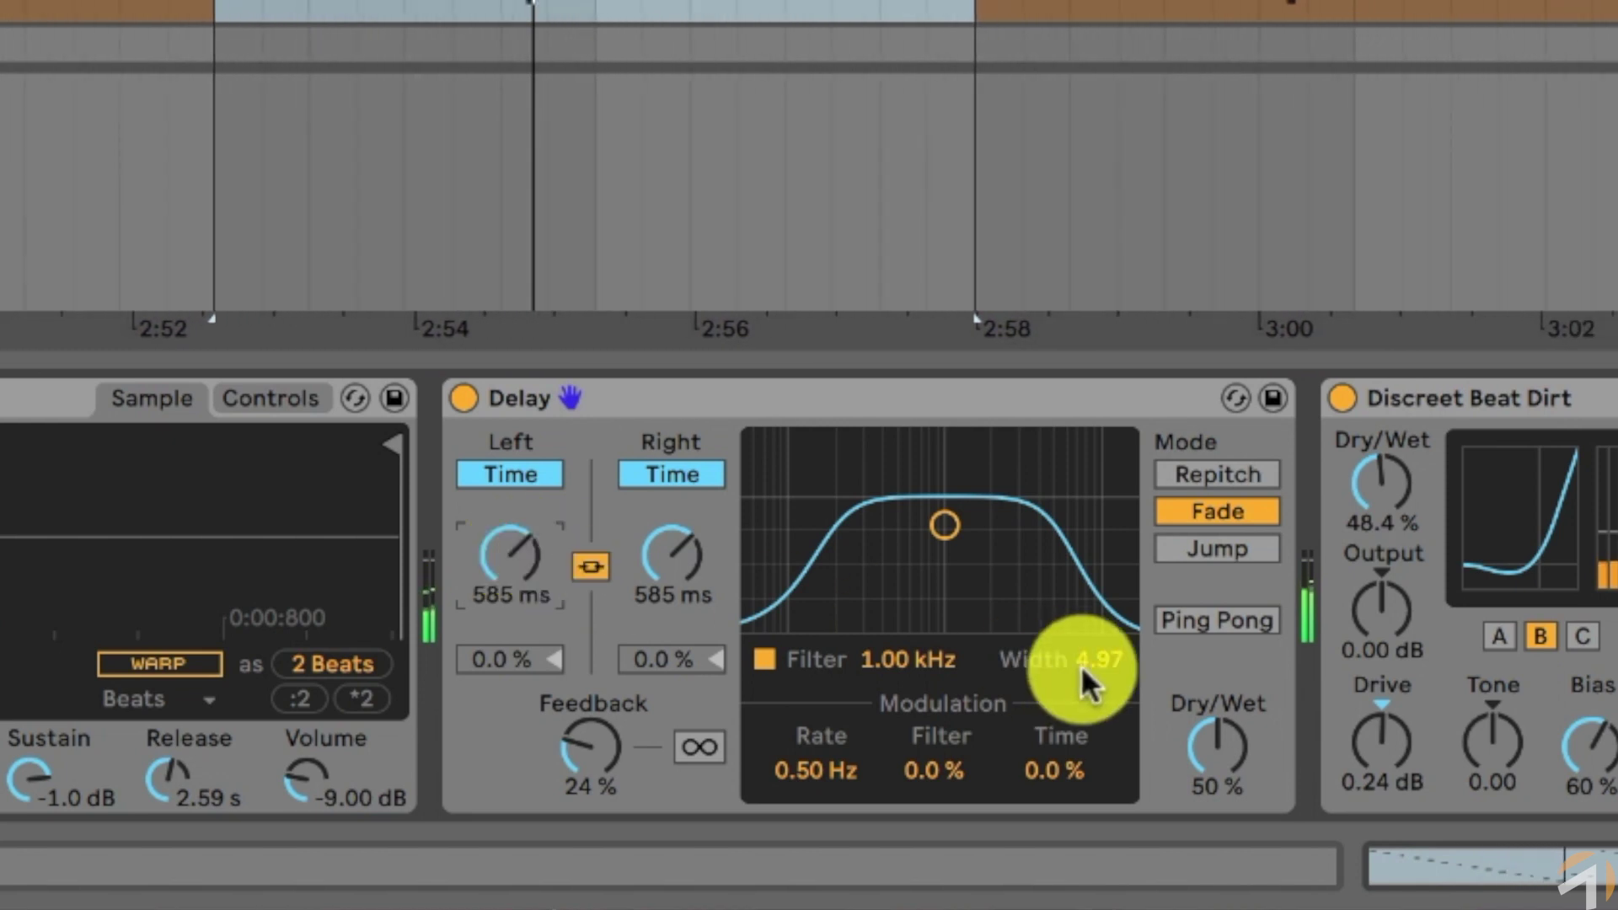
click(1225, 547)
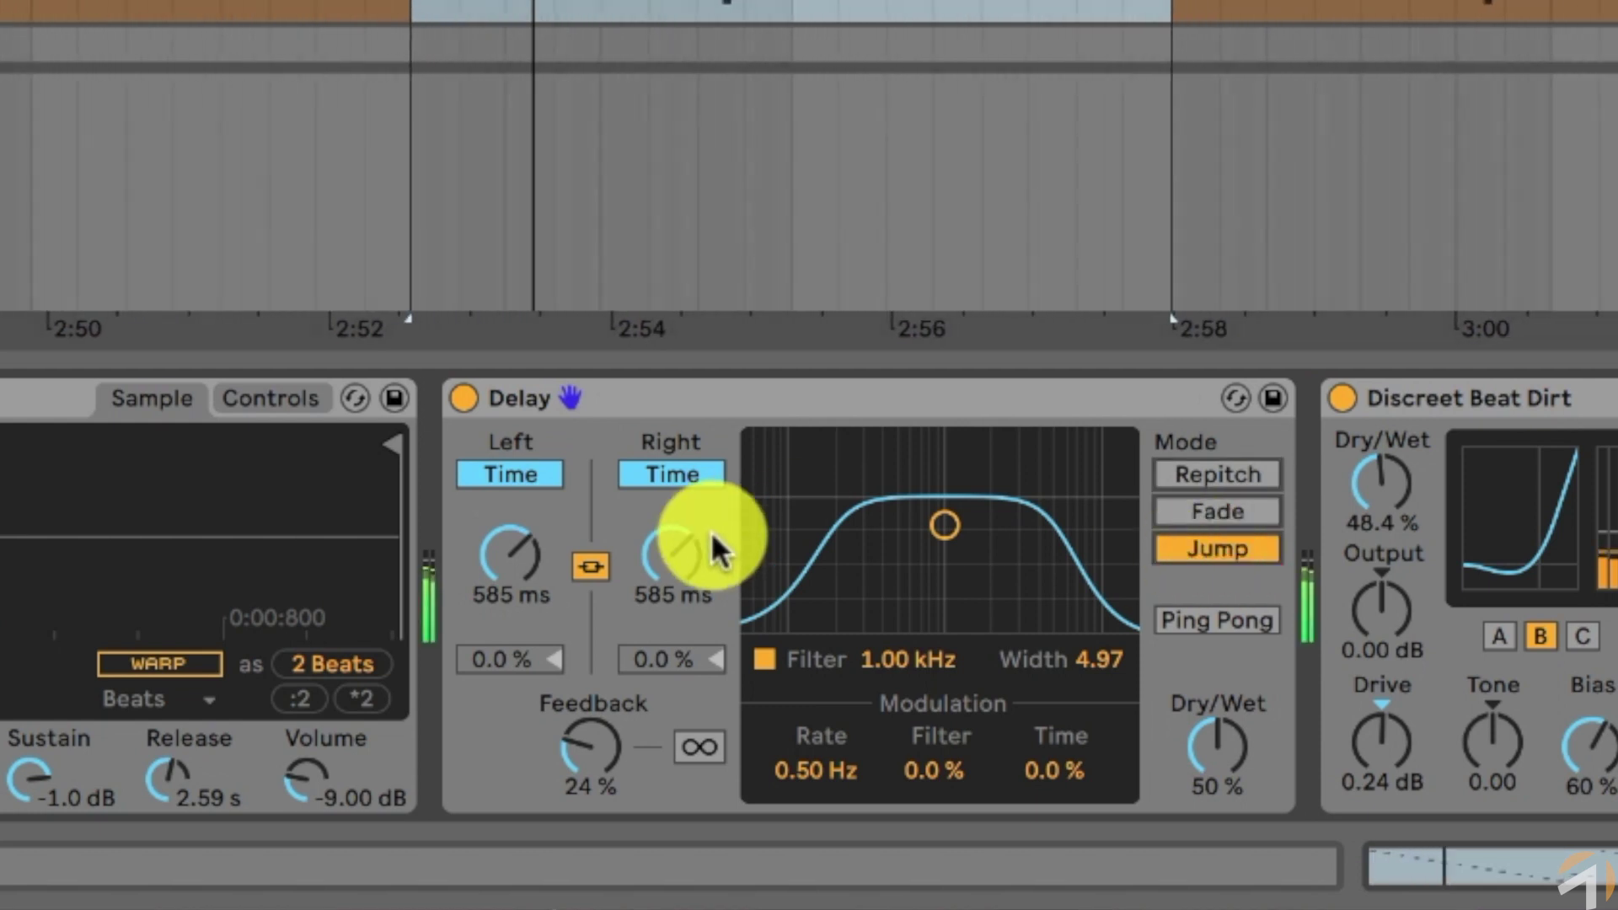
drag(679, 542, 676, 537)
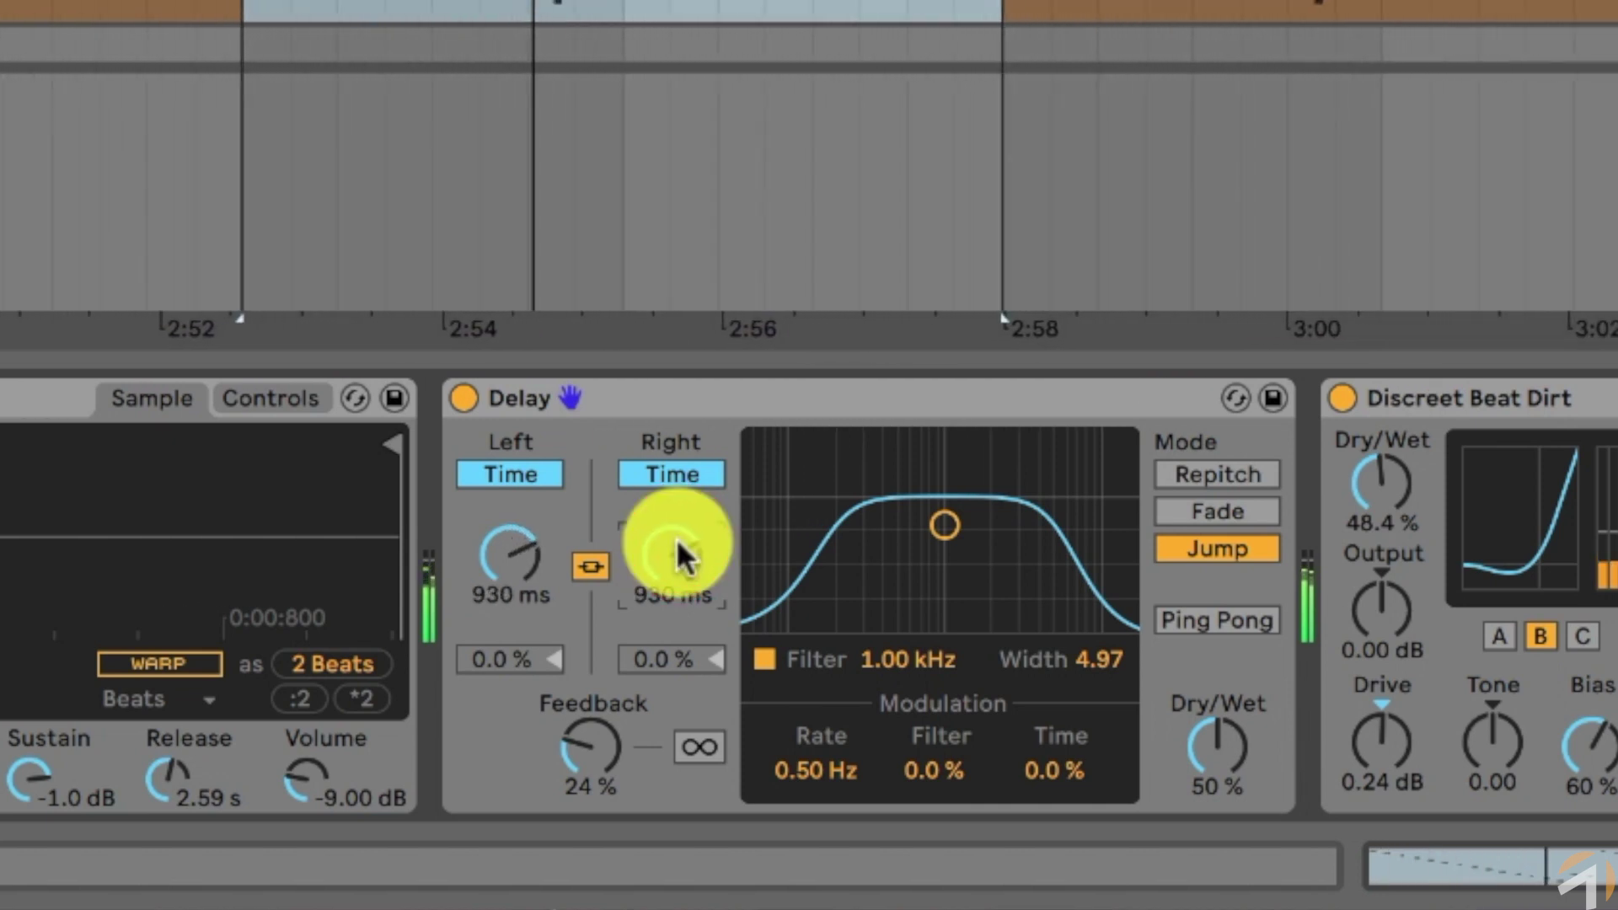
Enable Ping Pong in Repitch mode, with the linked delay time at 184 ms and Dry/Wet at 100%.
click(1216, 619)
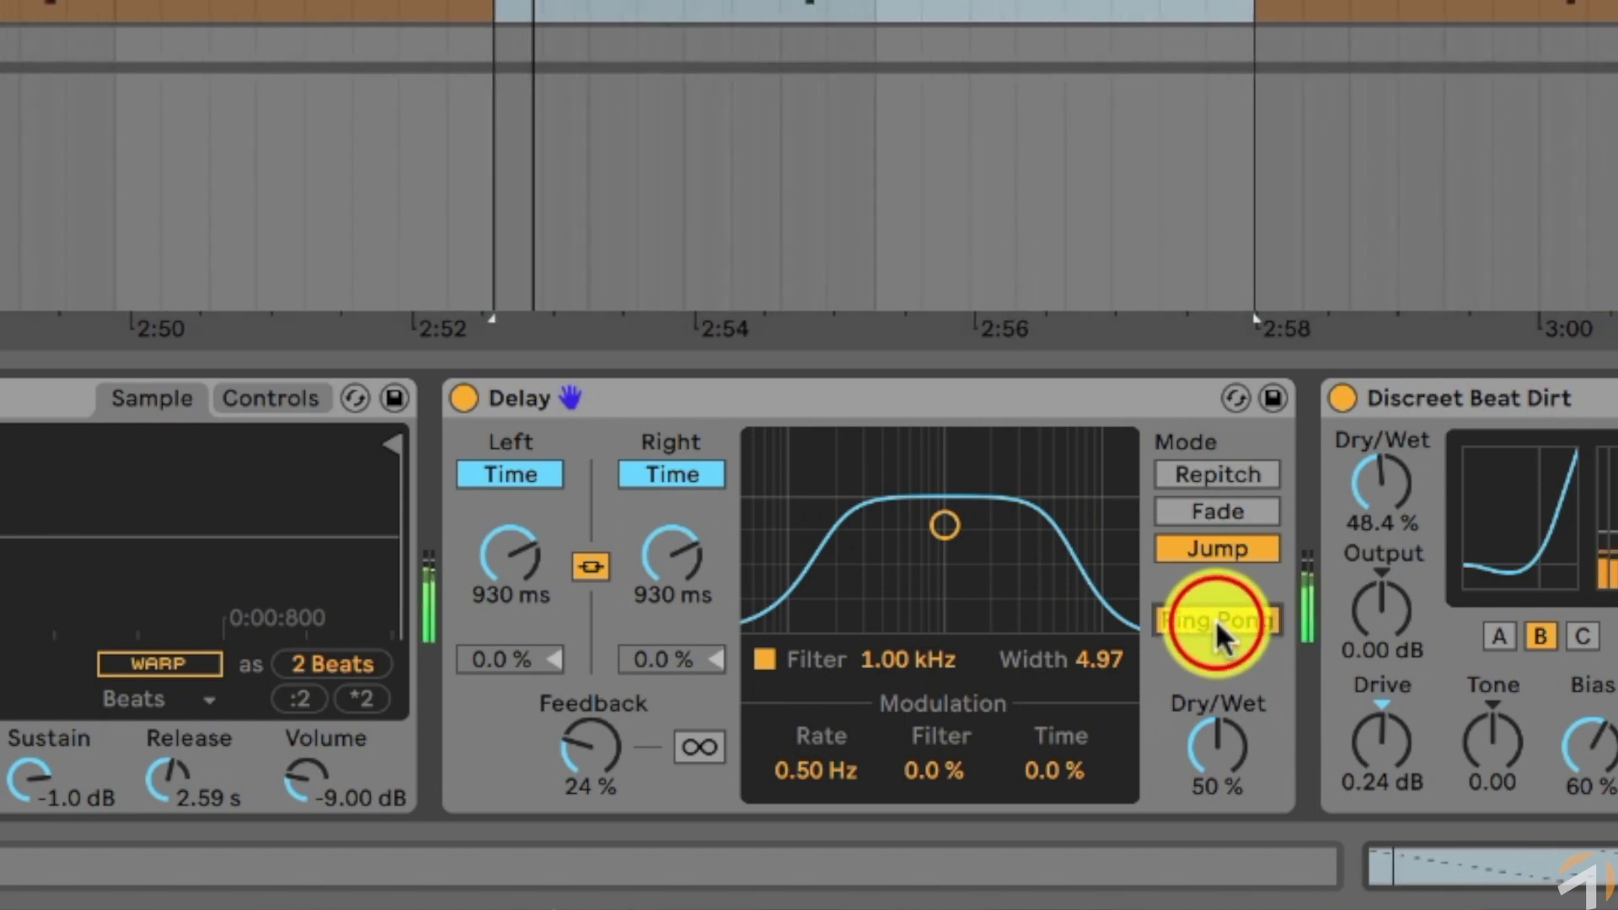
click(1223, 470)
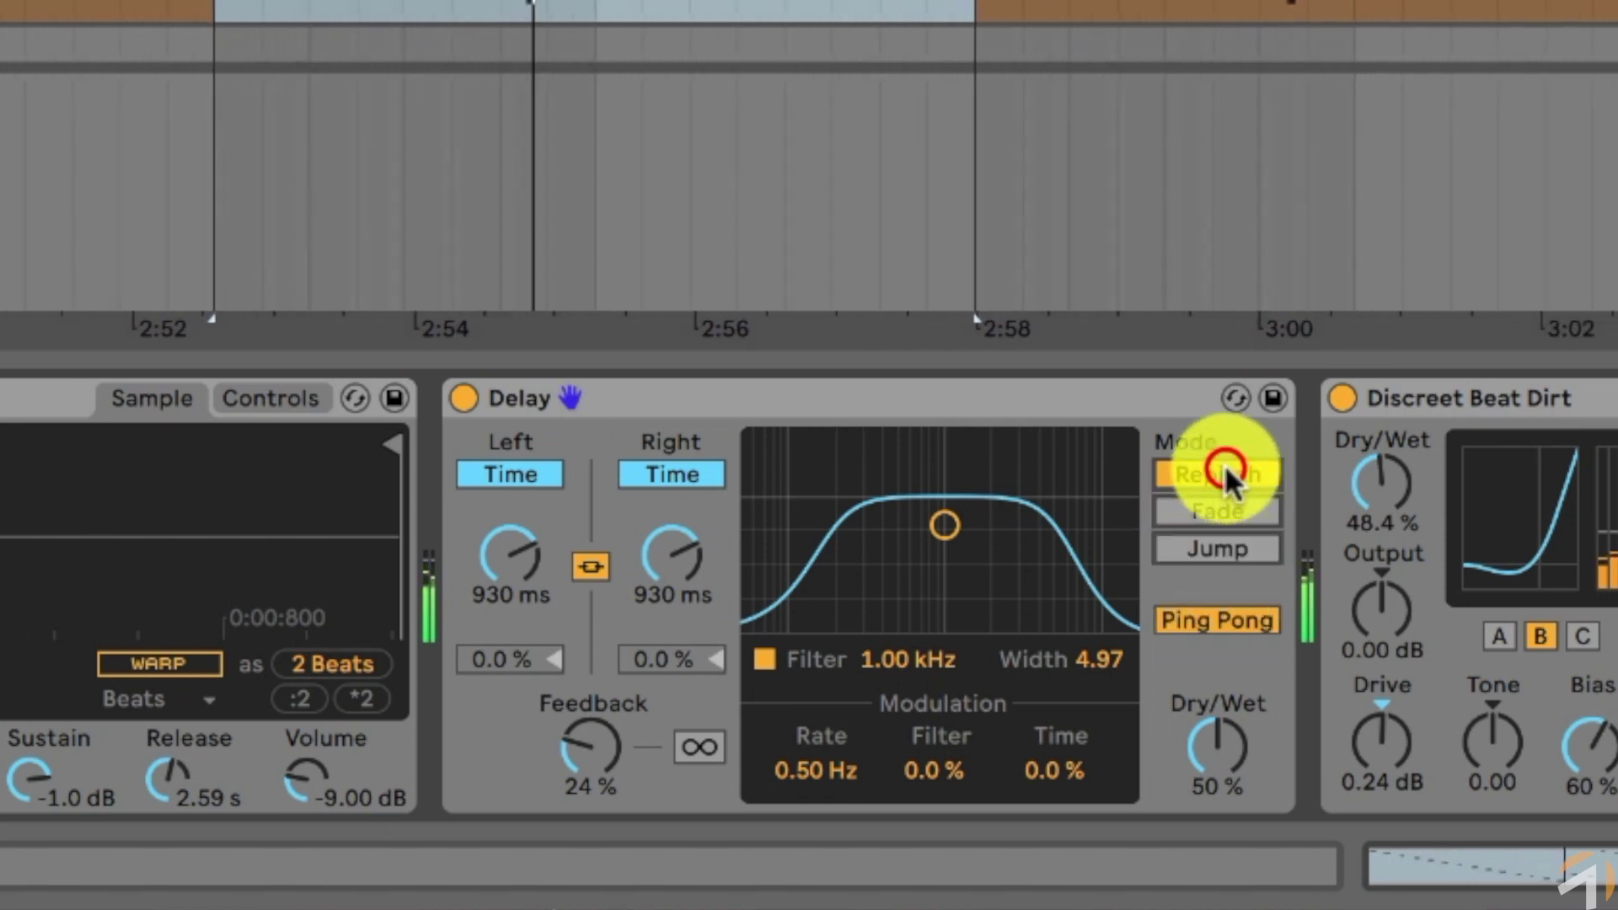
drag(665, 543, 666, 590)
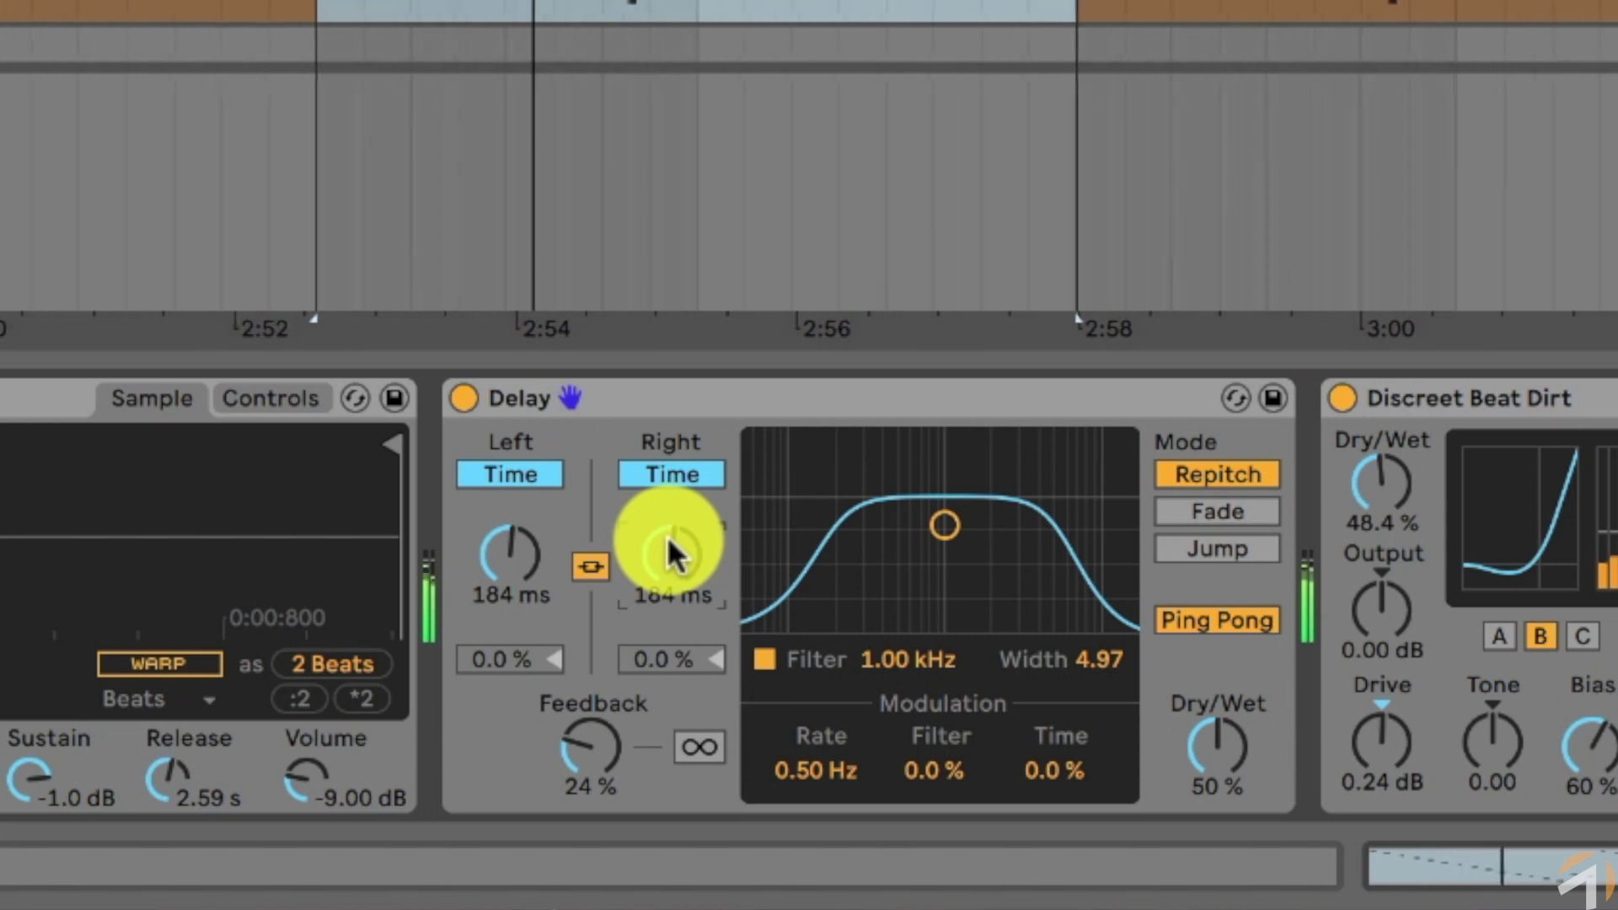
drag(1219, 740, 1224, 725)
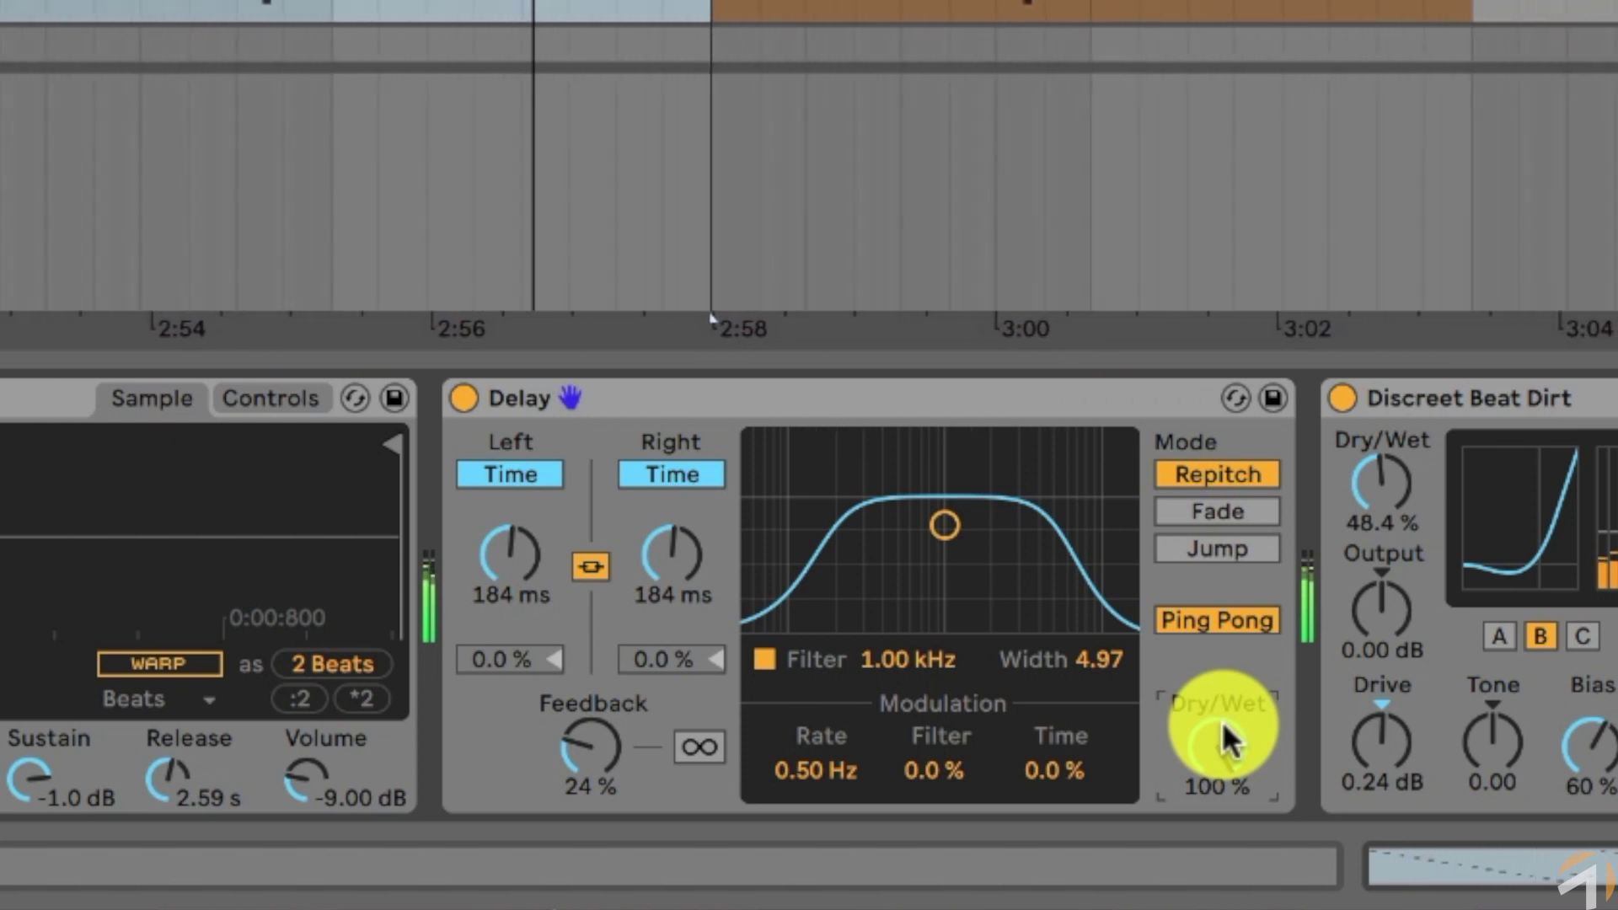
Reset the Delay's Dry/Wet to 50%, stop playback, and narrow the filter to 748 Hz with a width of 1.51.
double_click(1222, 723)
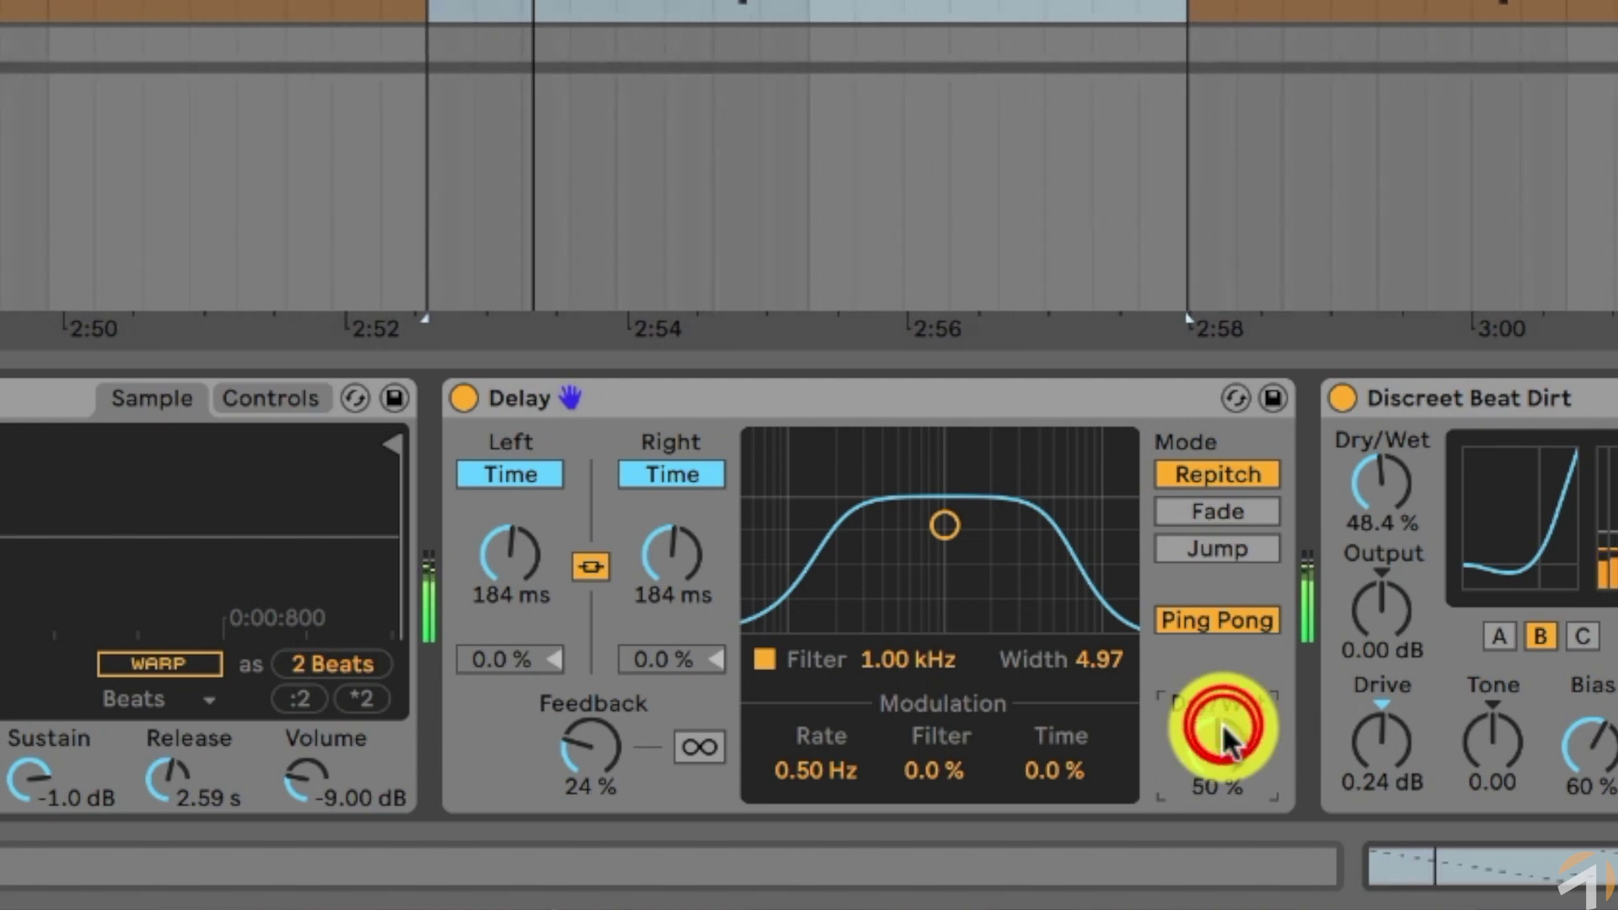
key(space)
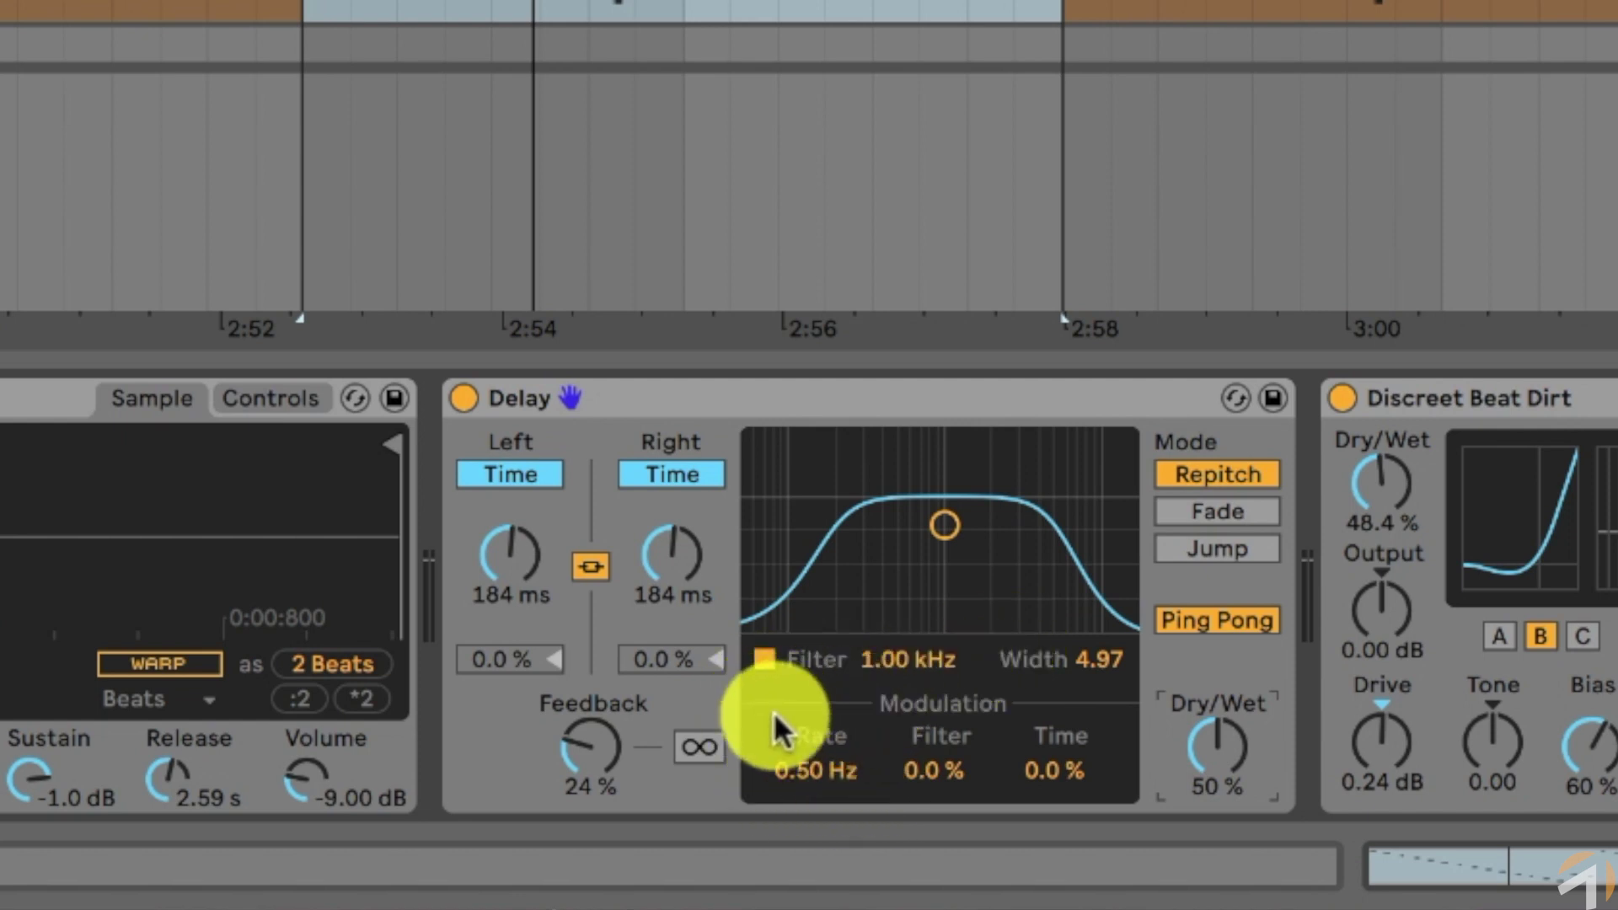
drag(954, 505, 938, 584)
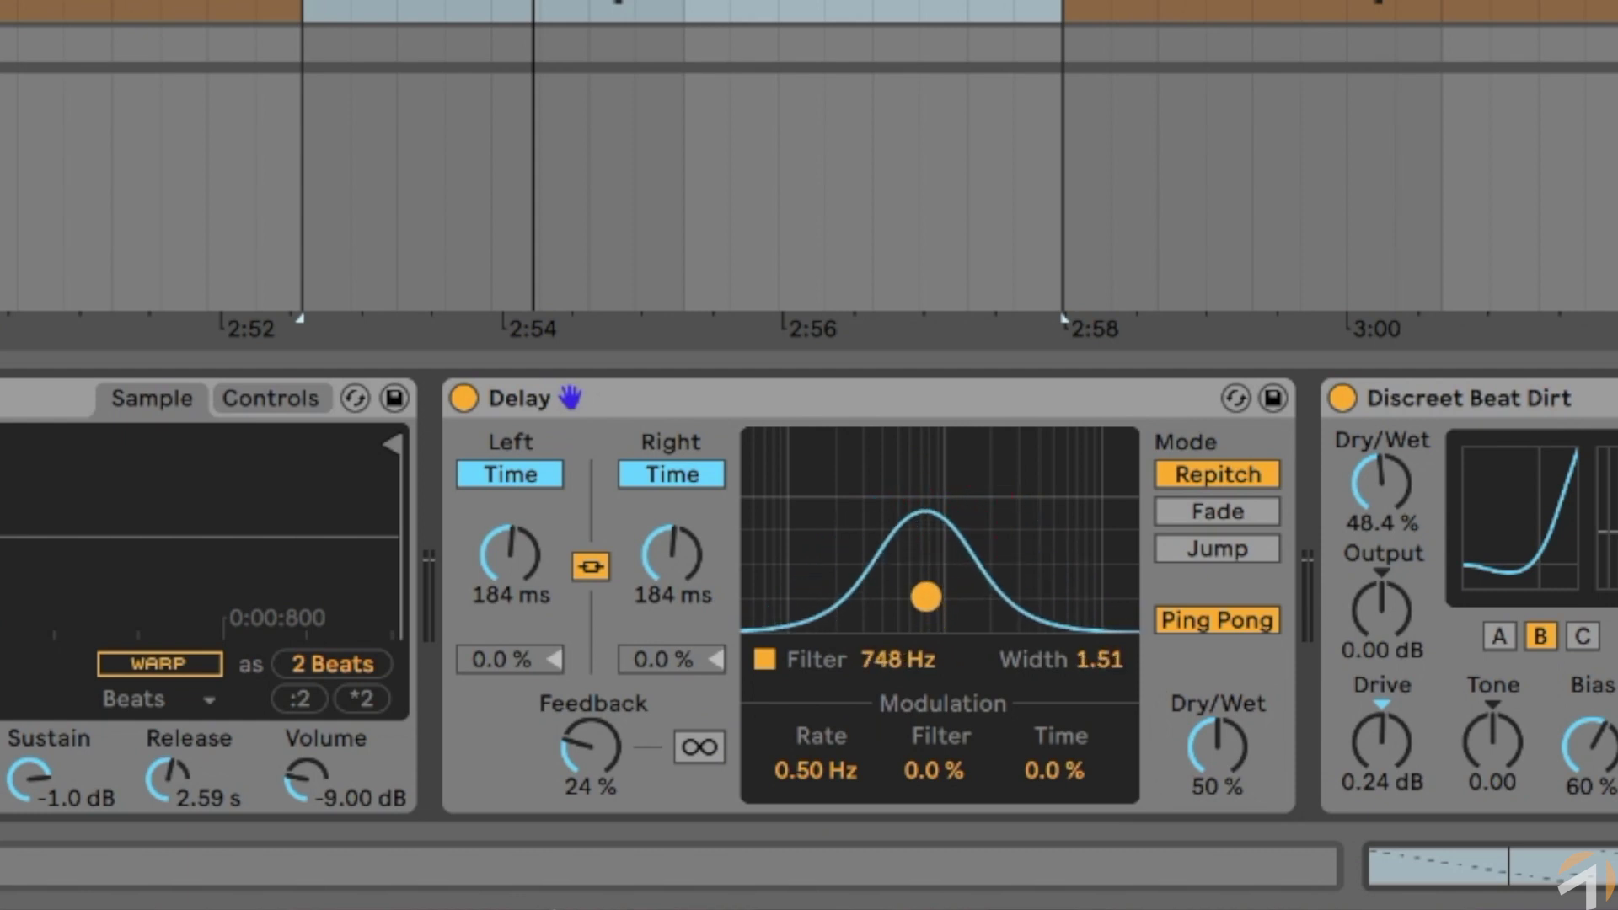
Audition filter modulation at 49% and 100% with rates up to 10.3 Hz, ending with the rate at 3.64 Hz and the amount at 0%.
drag(927, 751, 927, 712)
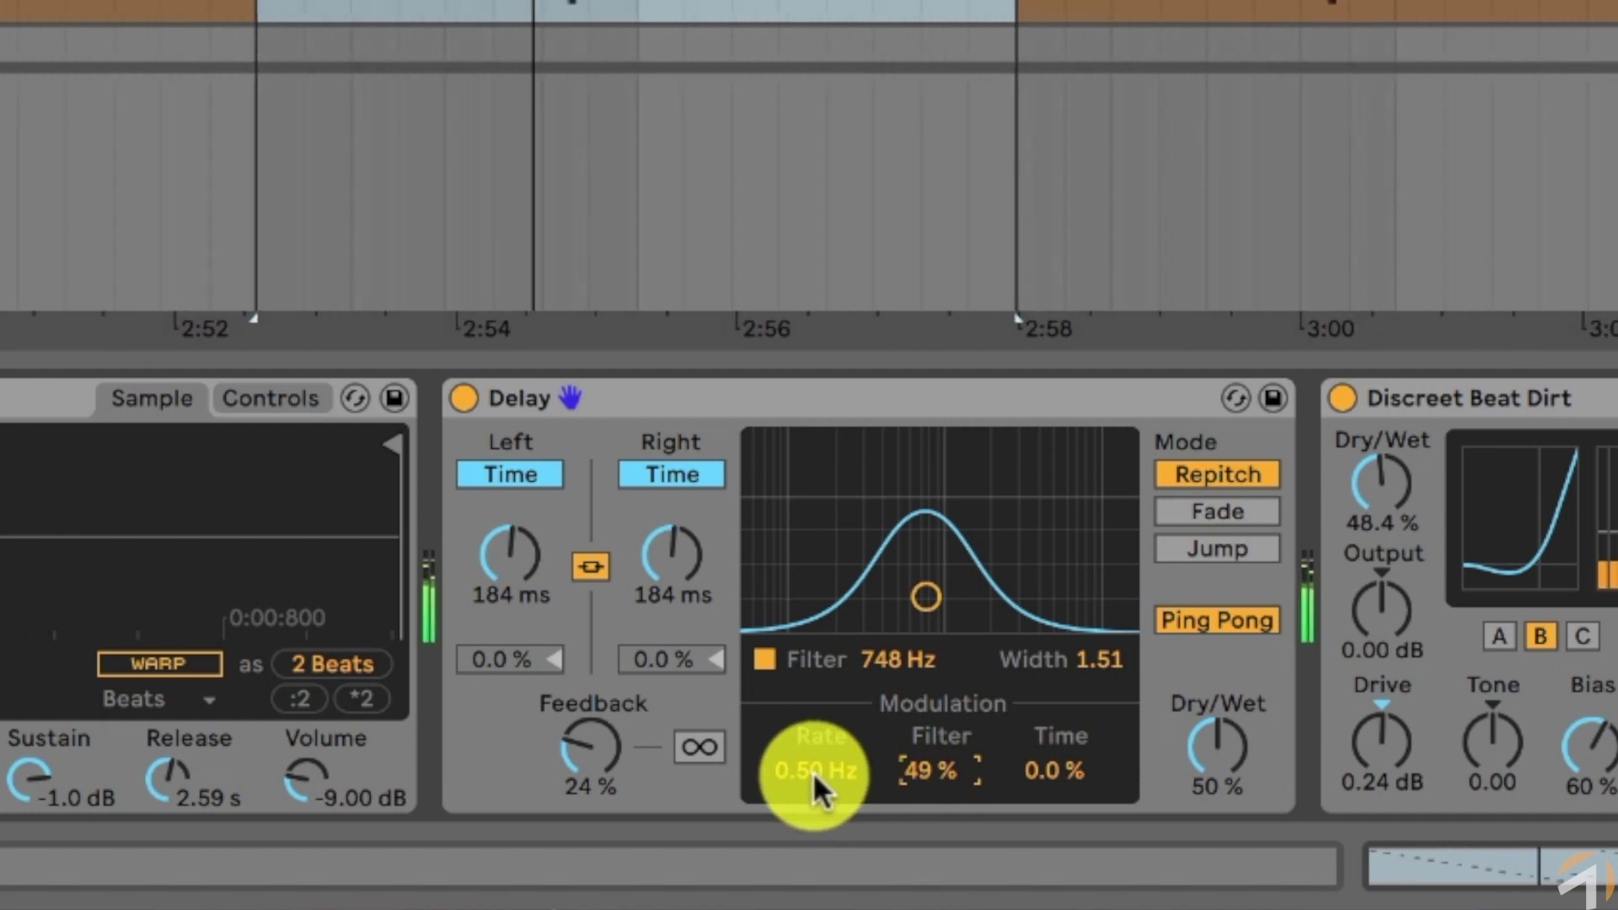
drag(813, 771, 812, 768)
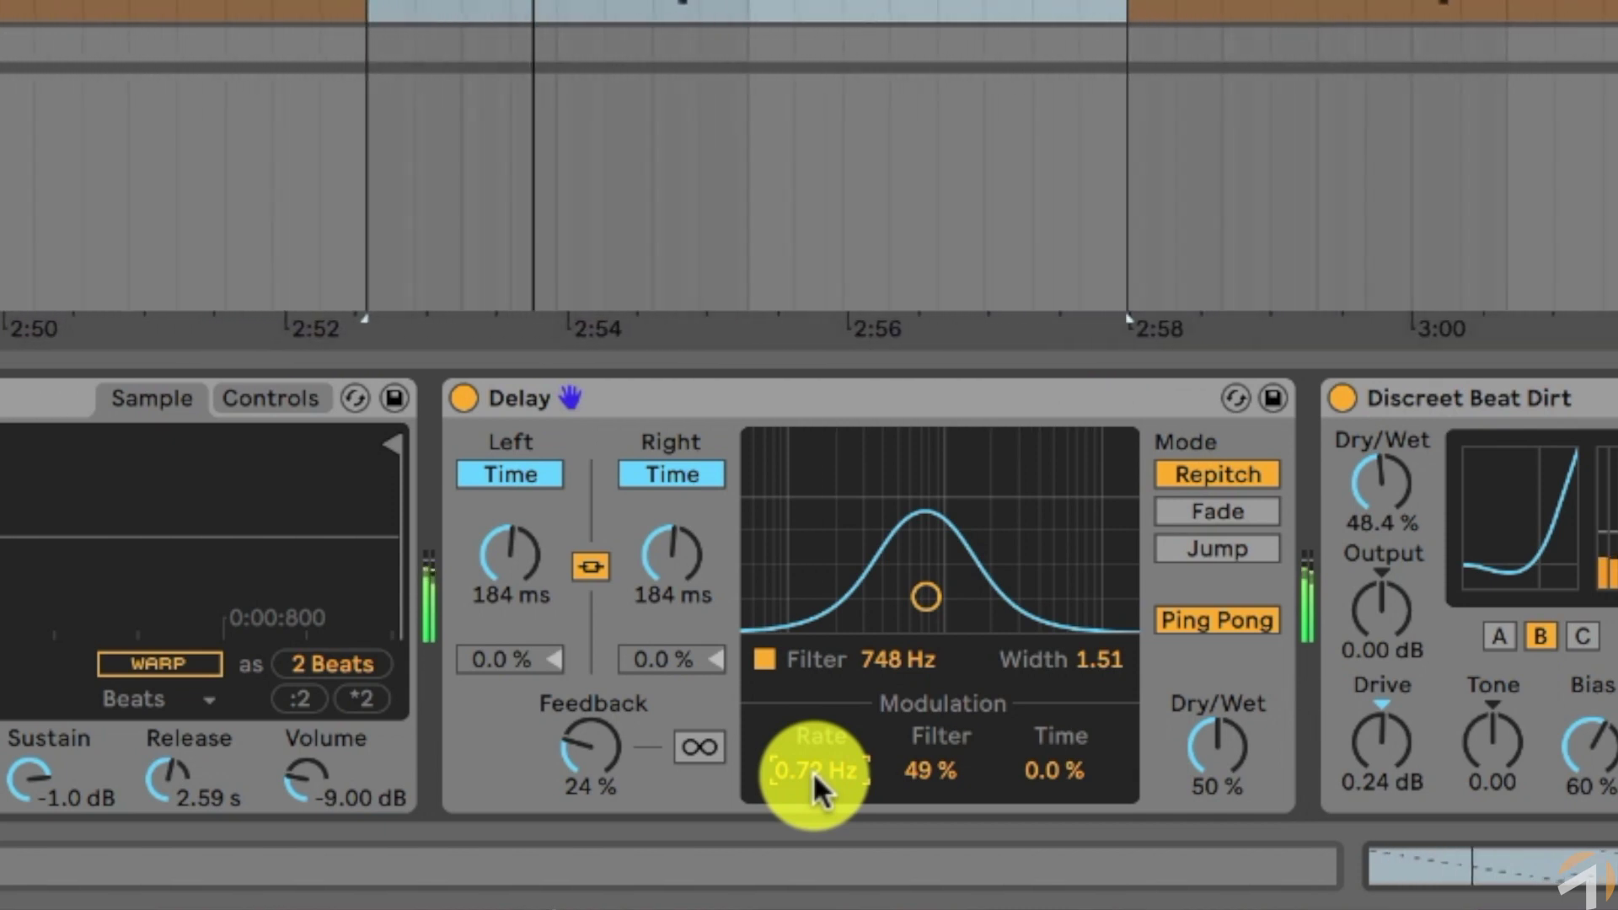
drag(925, 772, 933, 765)
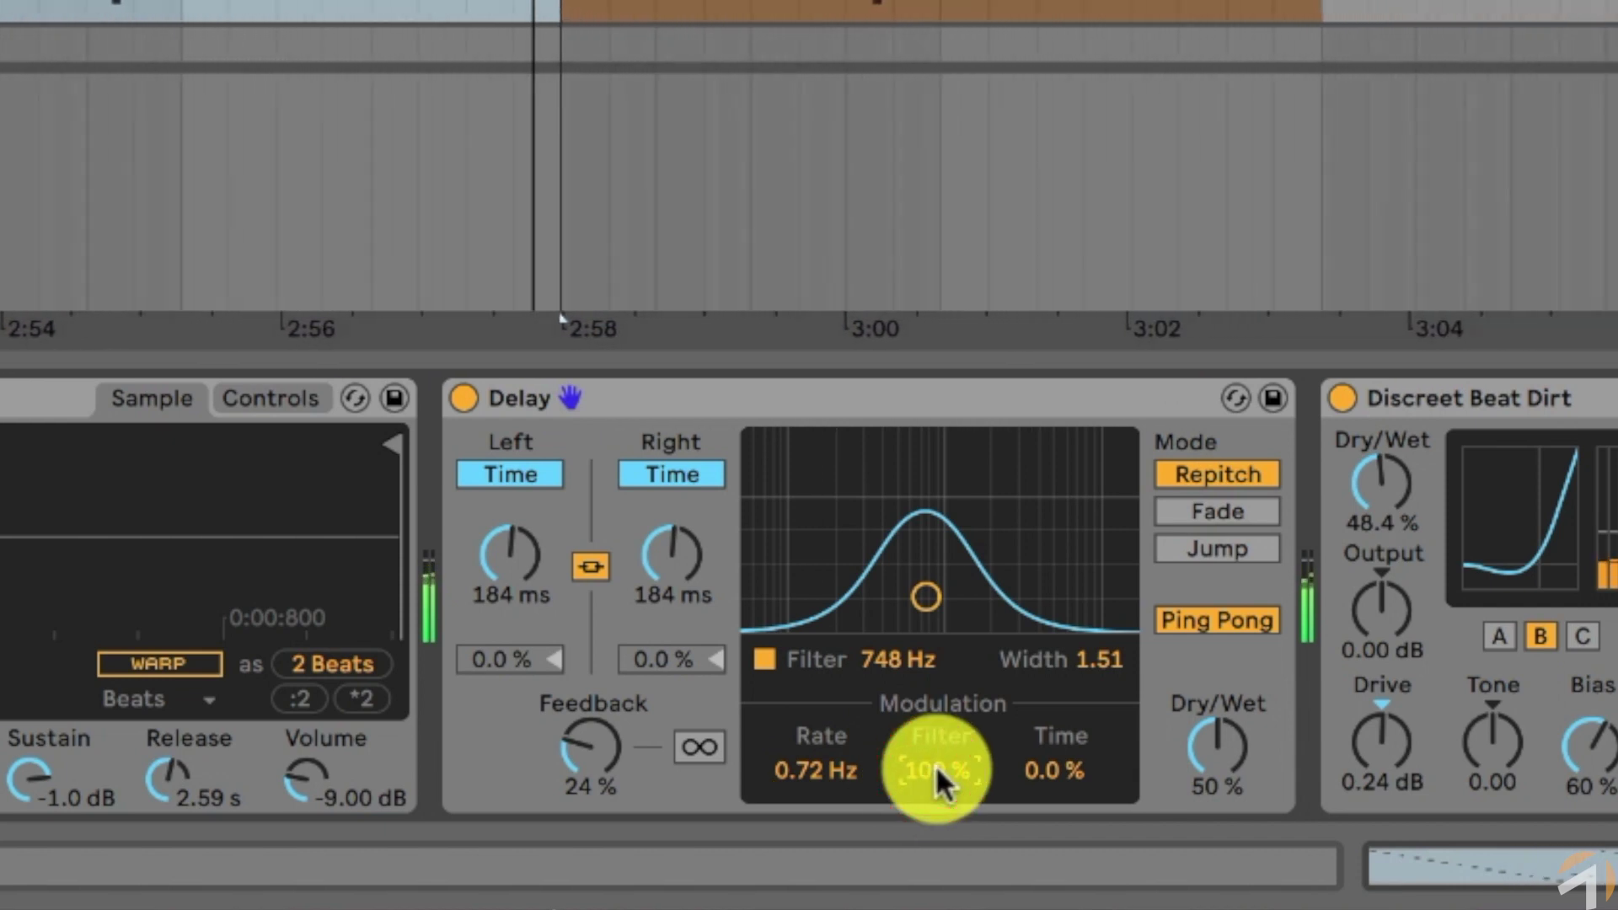
drag(813, 775, 815, 771)
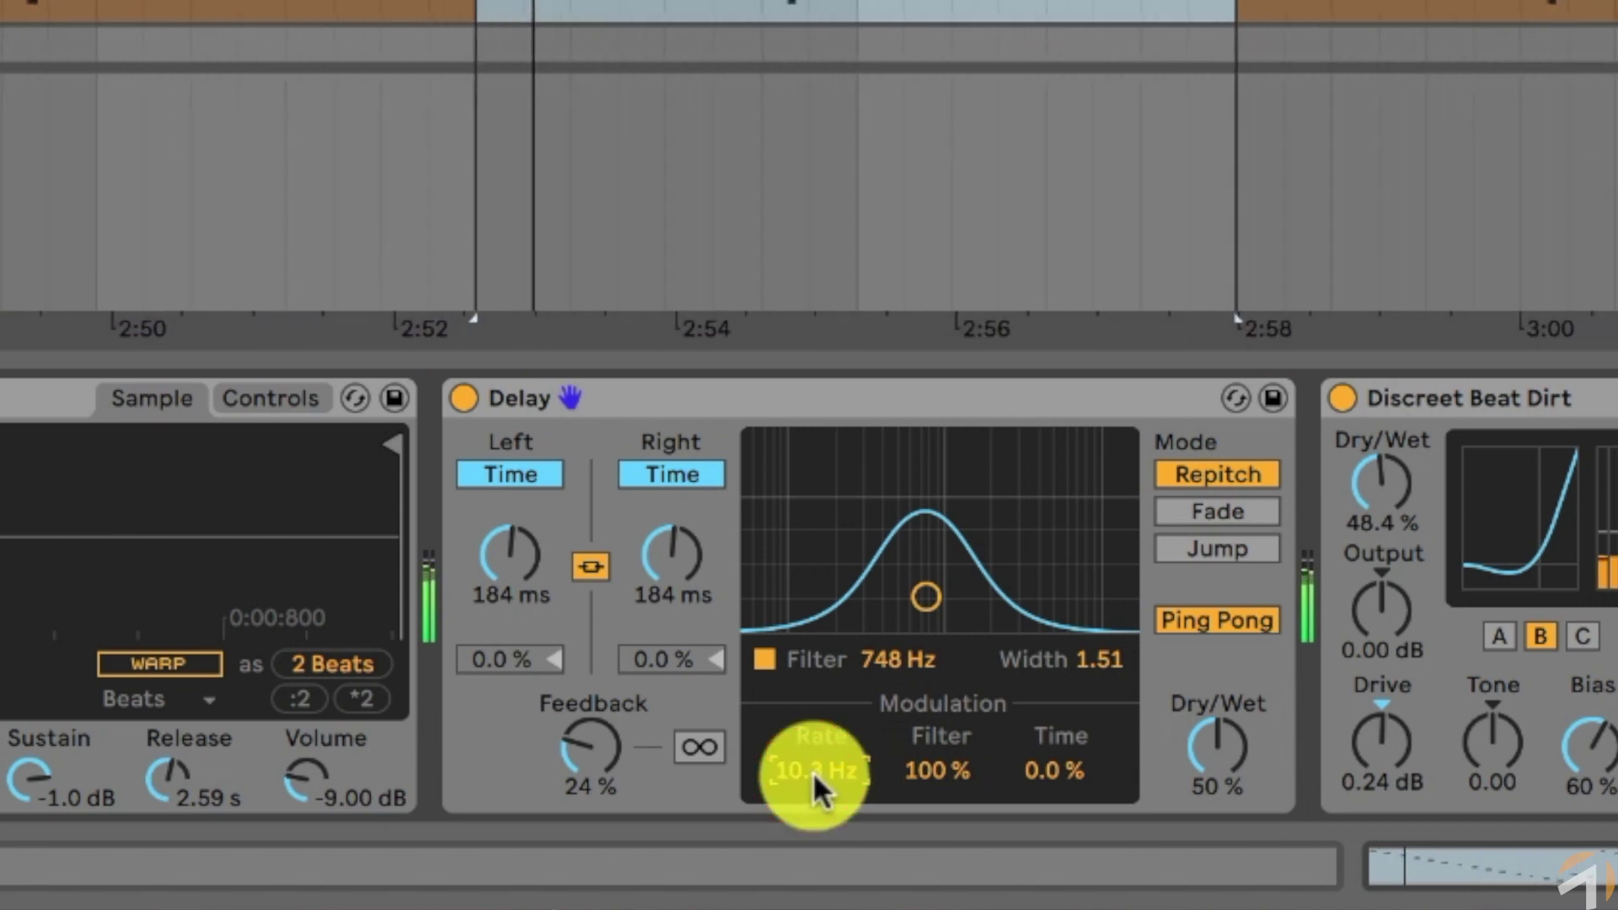
drag(813, 771, 819, 776)
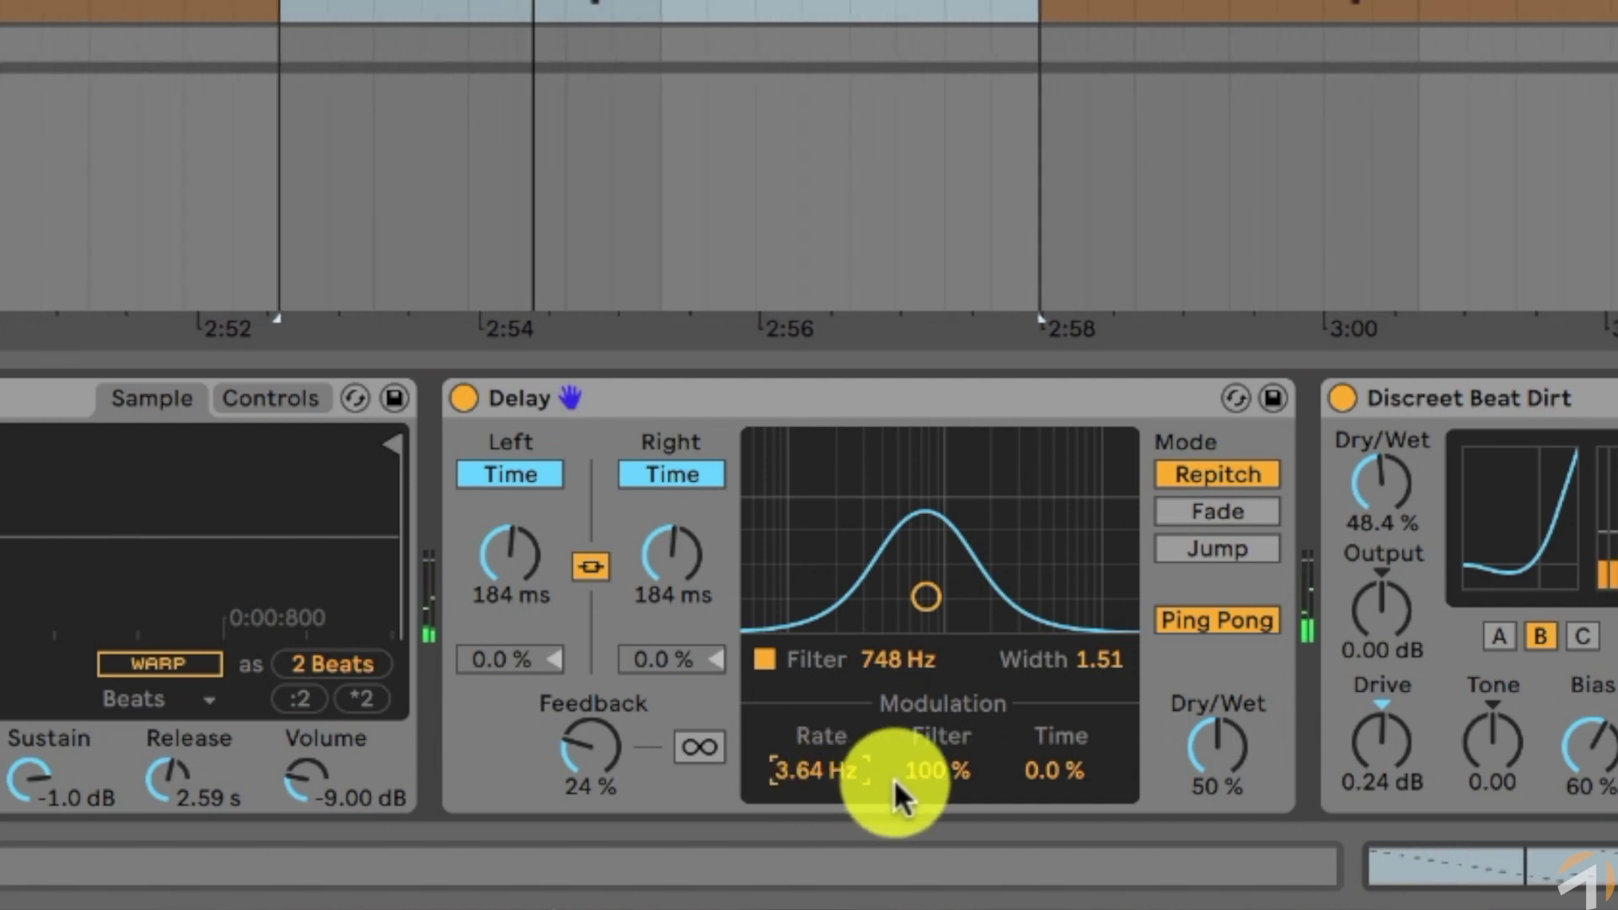
drag(928, 774, 929, 776)
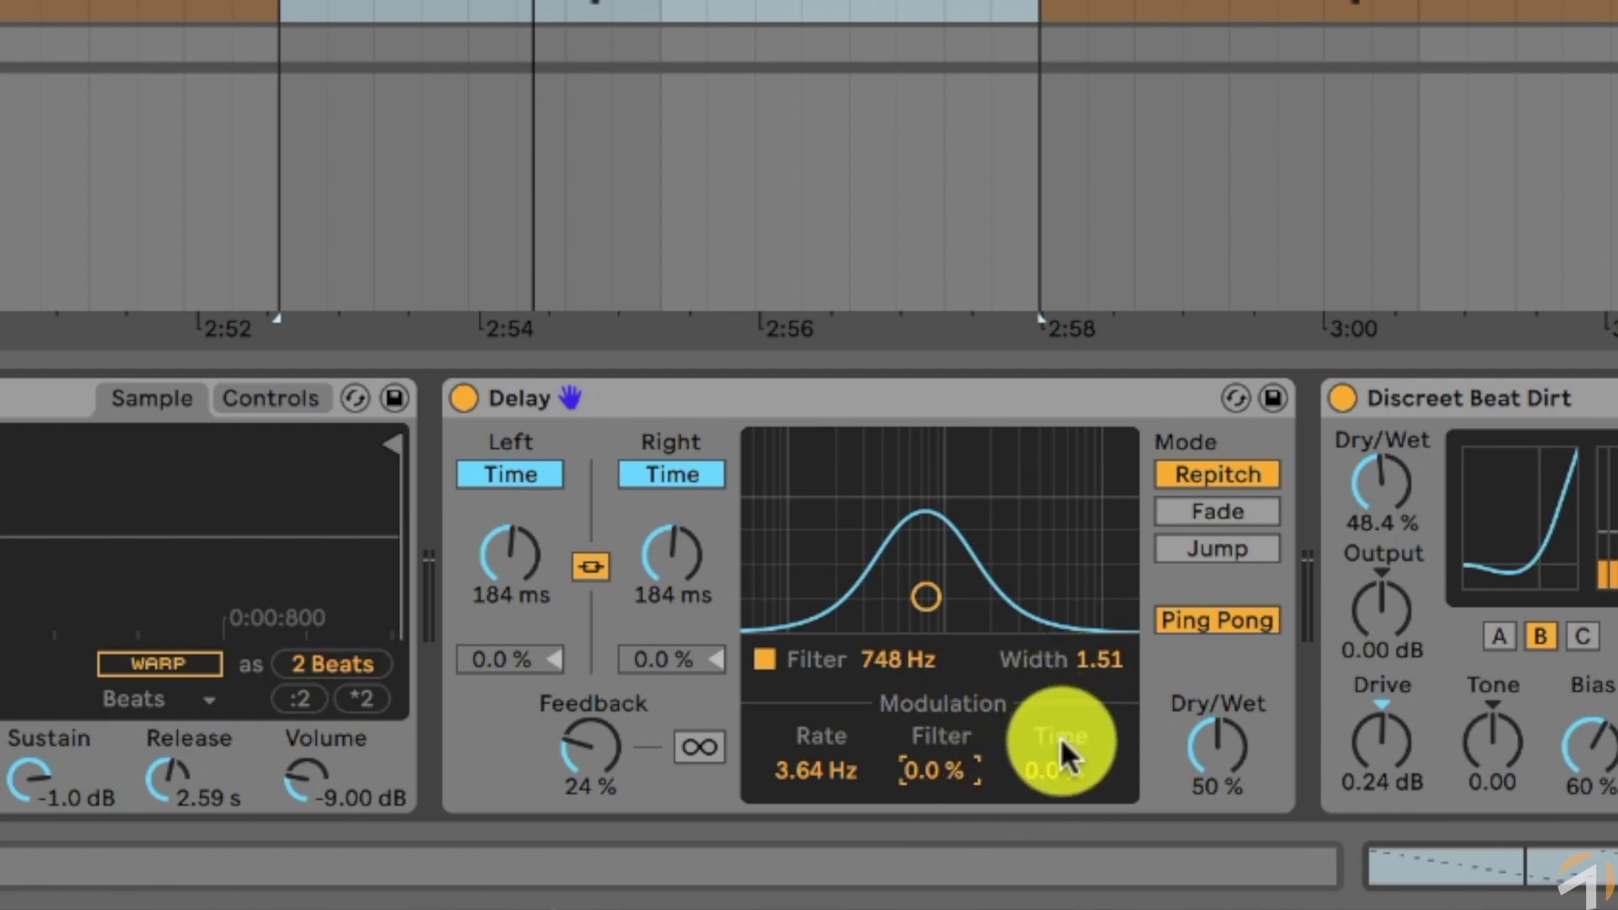
Audition time modulation from 9.4% up to 54% during playback, with the filter widened to 670 Hz and width 6.09.
drag(1034, 779, 1035, 763)
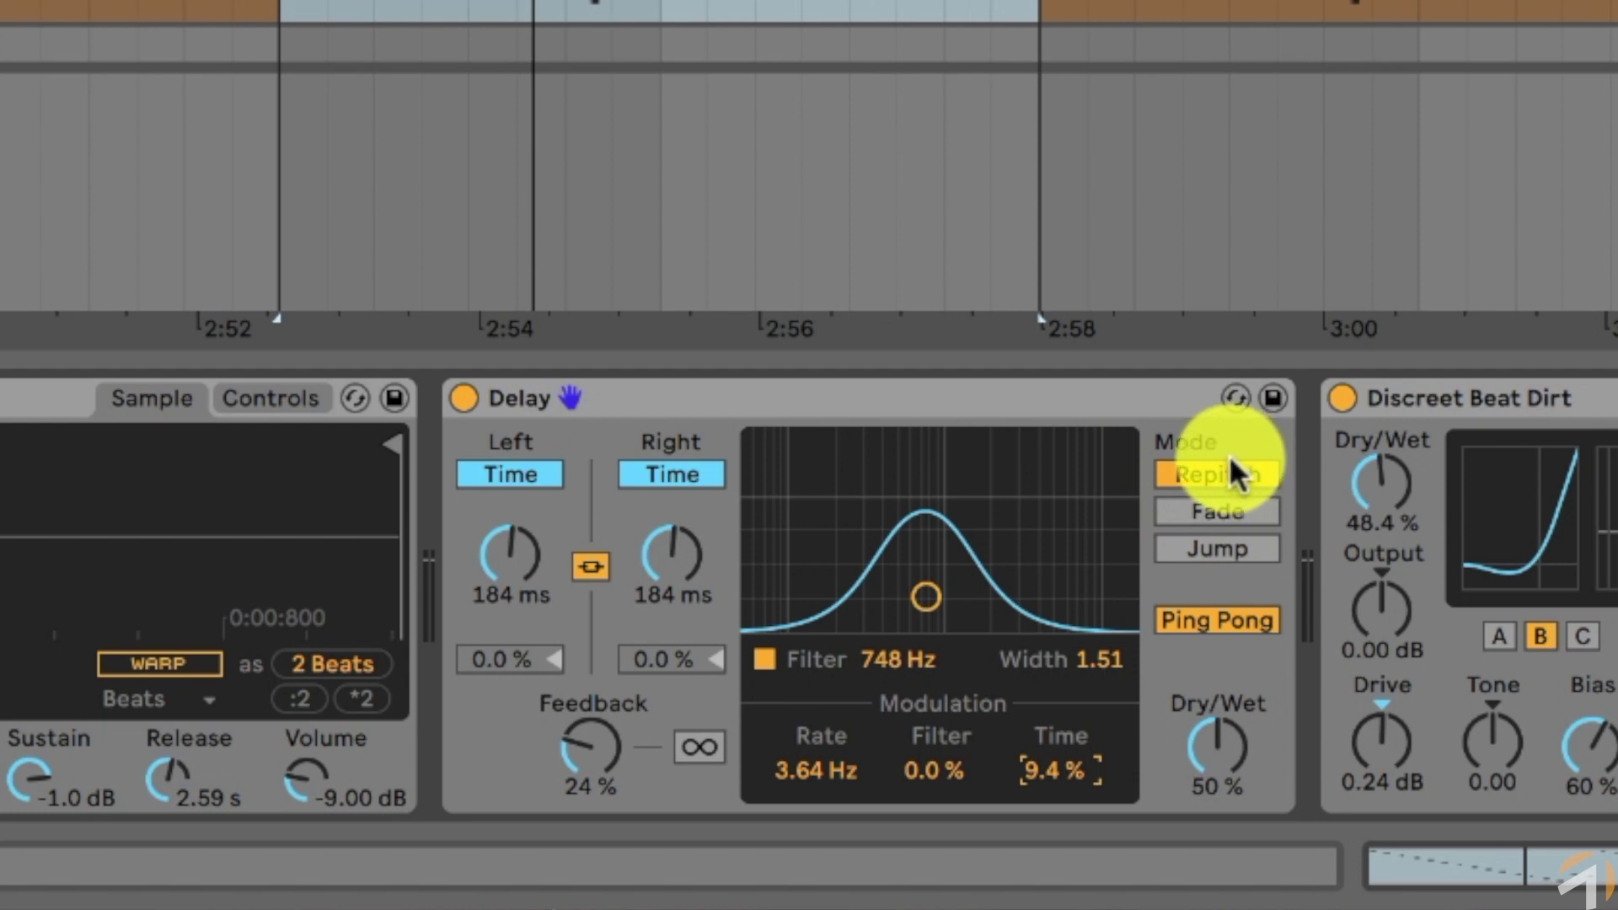
key(space)
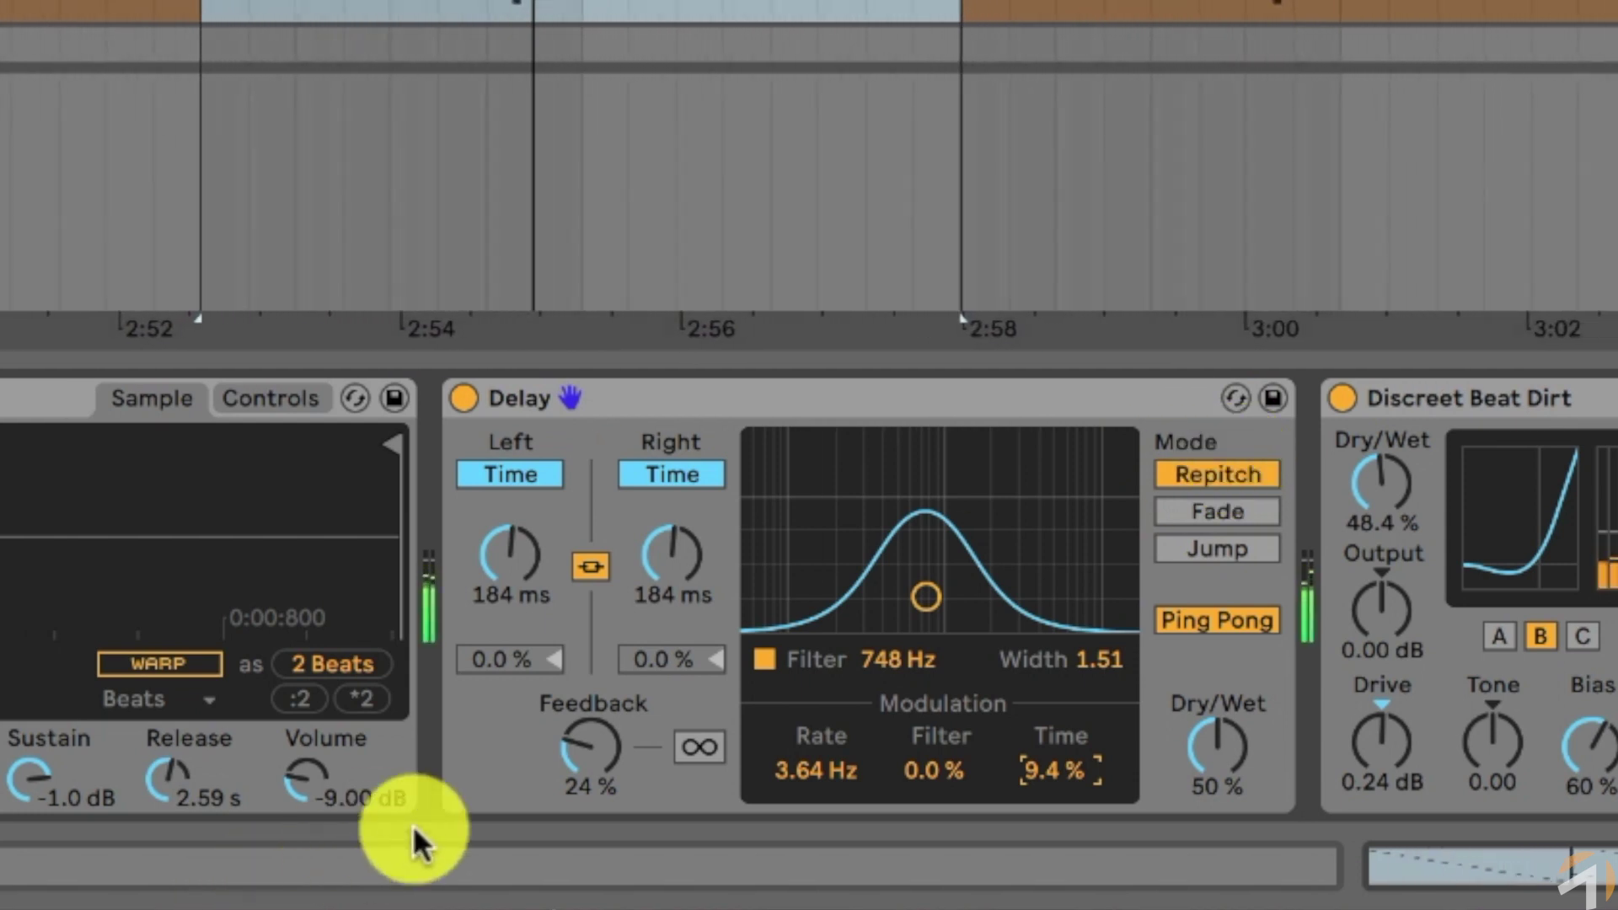
drag(927, 595, 913, 505)
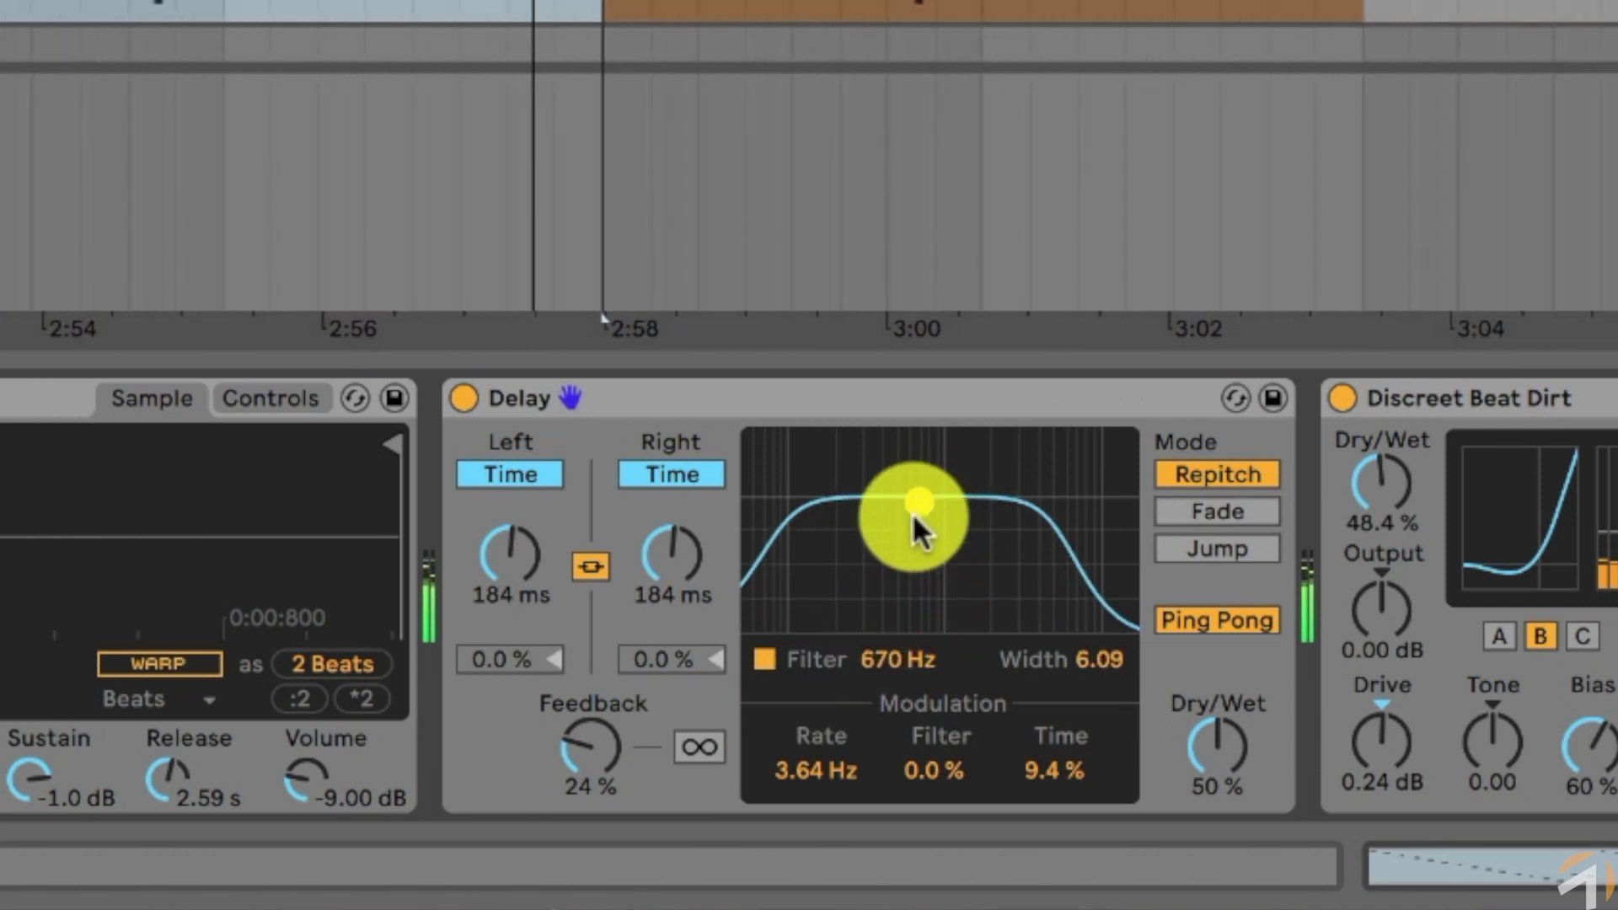
click(1030, 763)
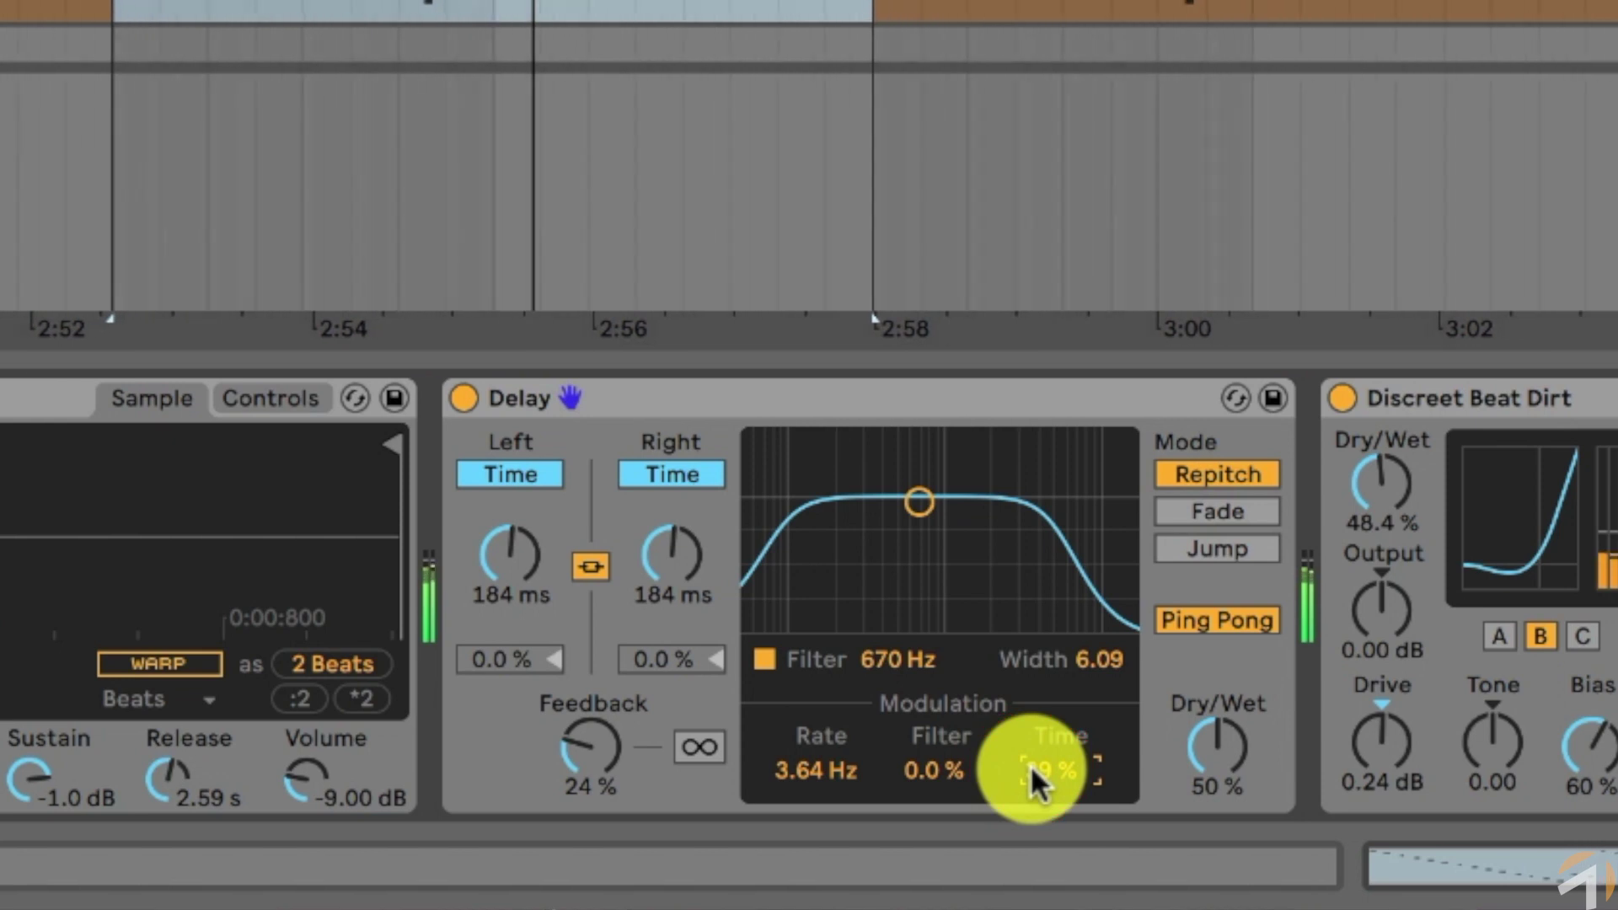
drag(1030, 770, 1029, 770)
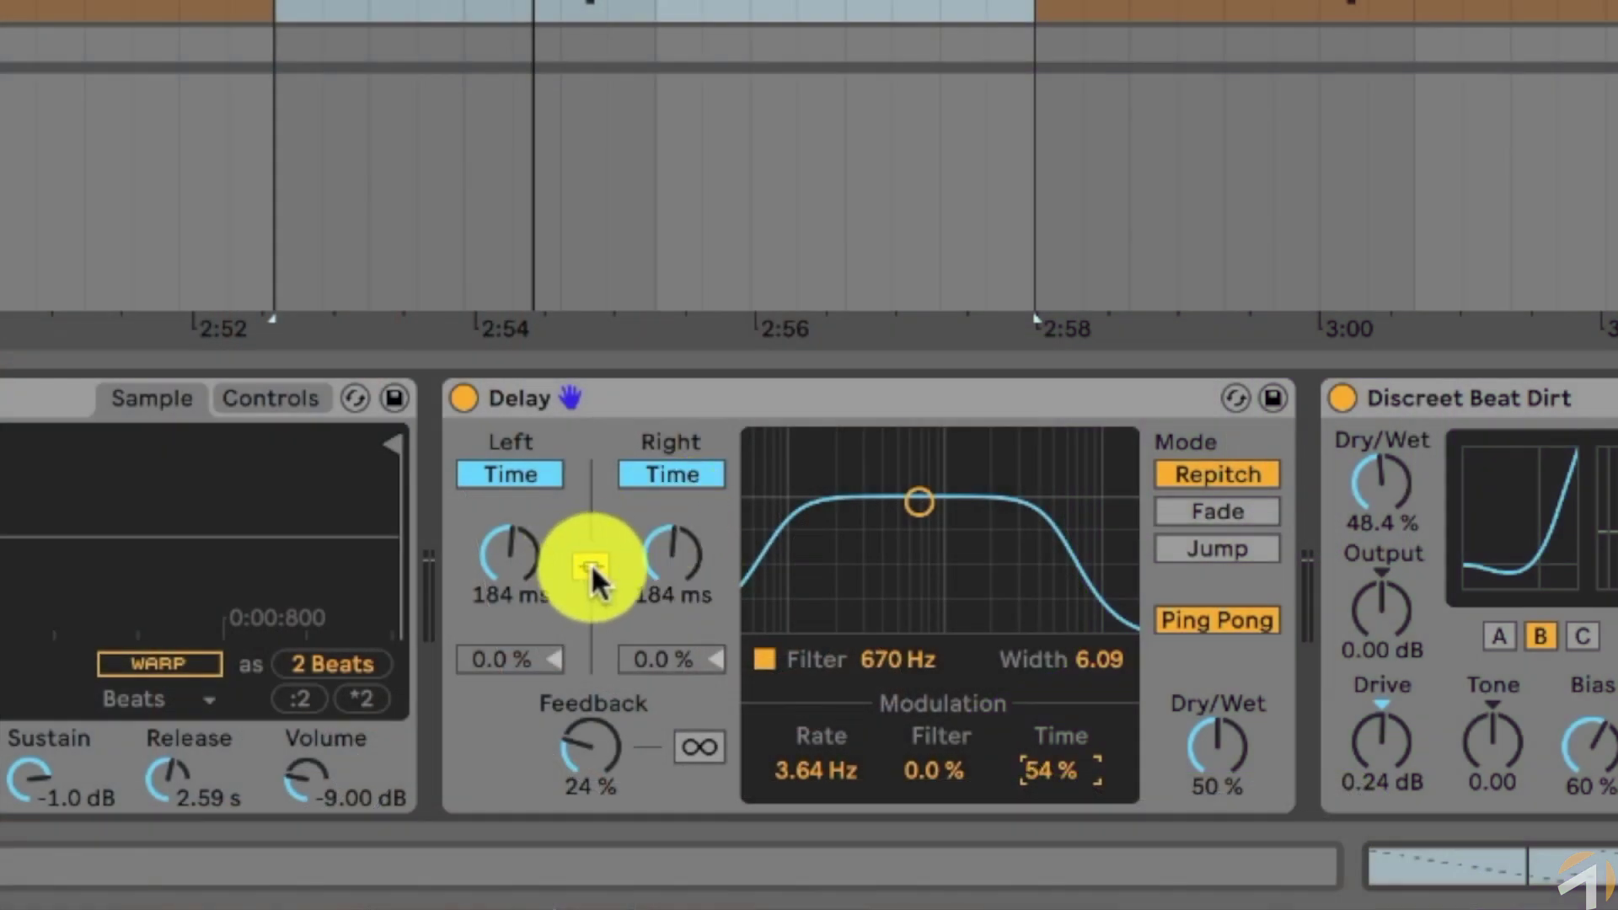
Unlink the delay channels, setting the left time to 10.5 ms, the right to 27.0 ms and Feedback to 60%.
click(590, 564)
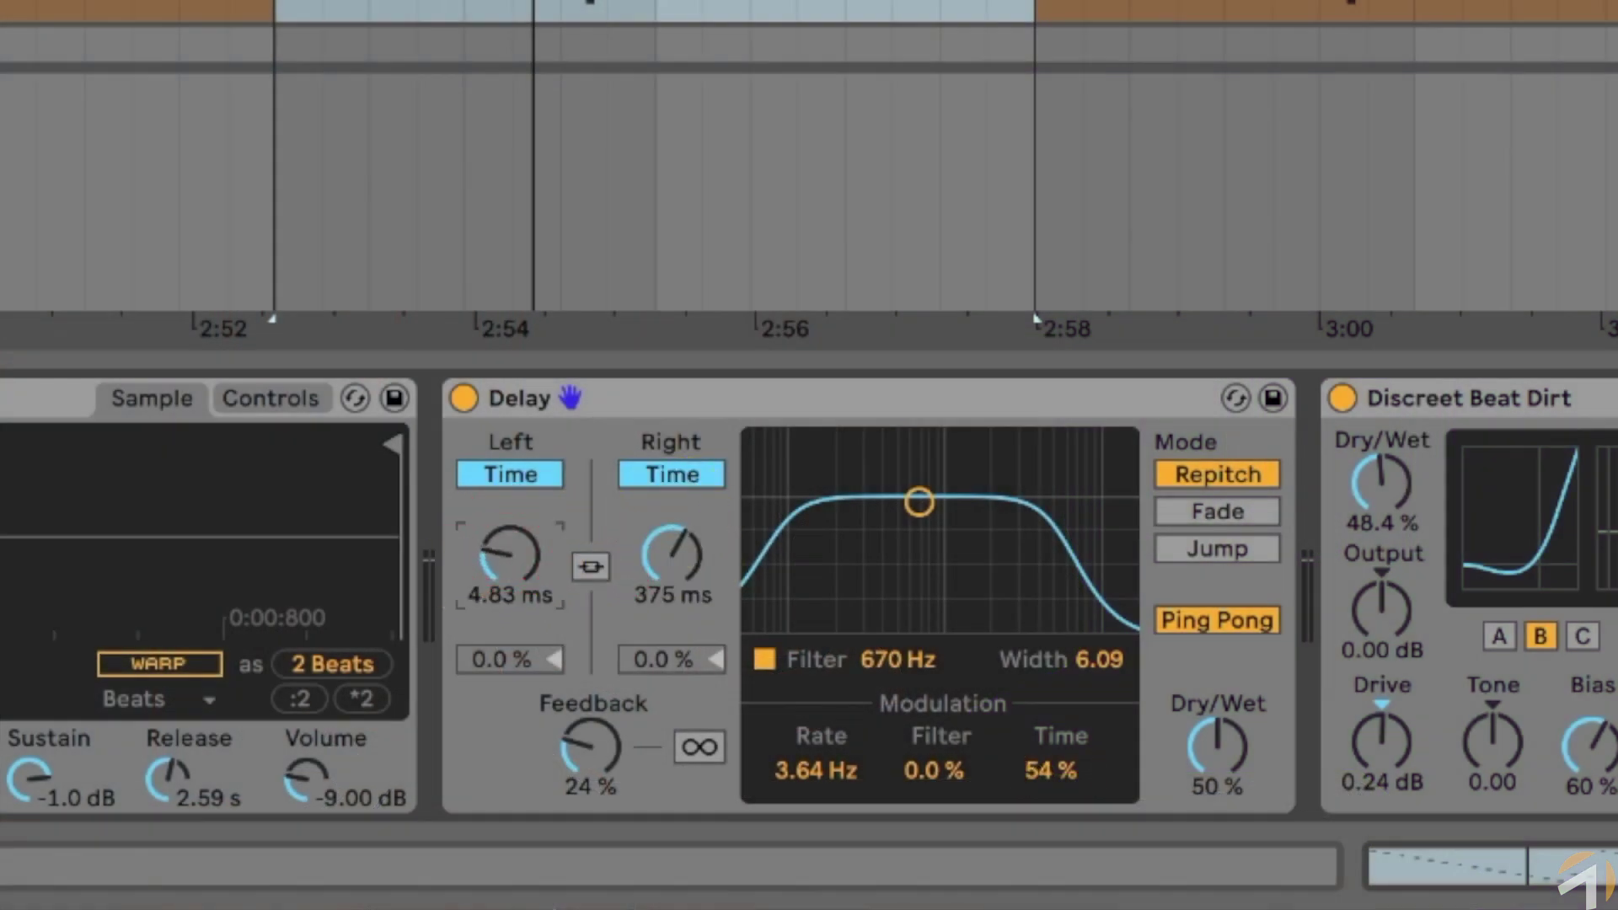
drag(687, 549, 687, 563)
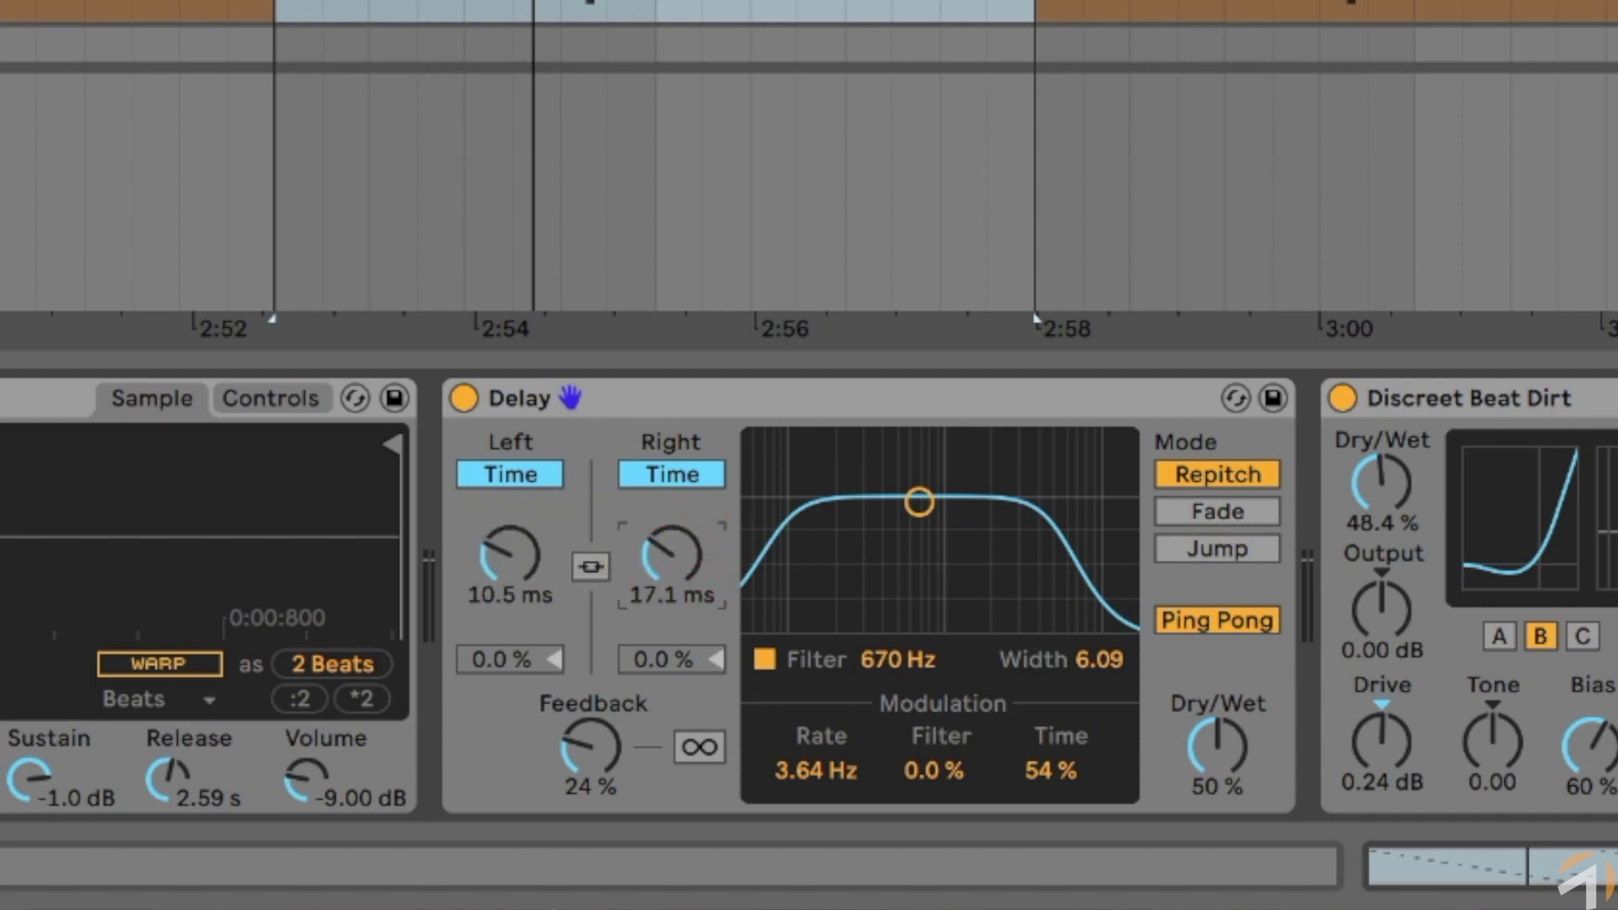
drag(594, 745, 595, 716)
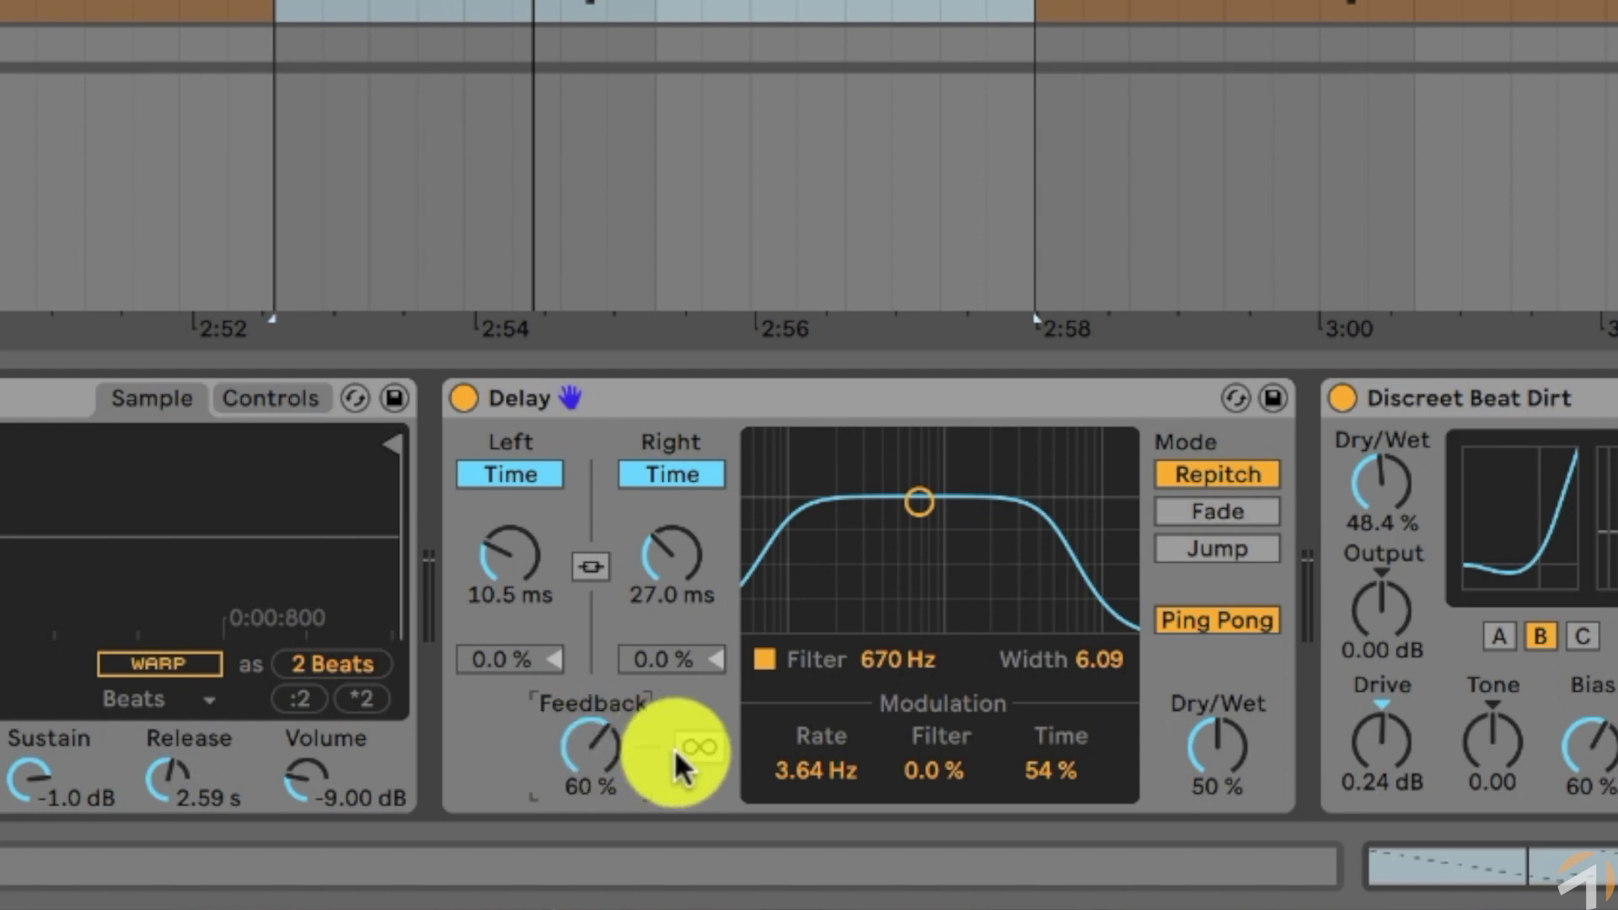
Set the filter to 931 Hz with width 6.54, and modulation to 0.72 Hz rate, 24% filter and 23% time.
drag(913, 504, 948, 500)
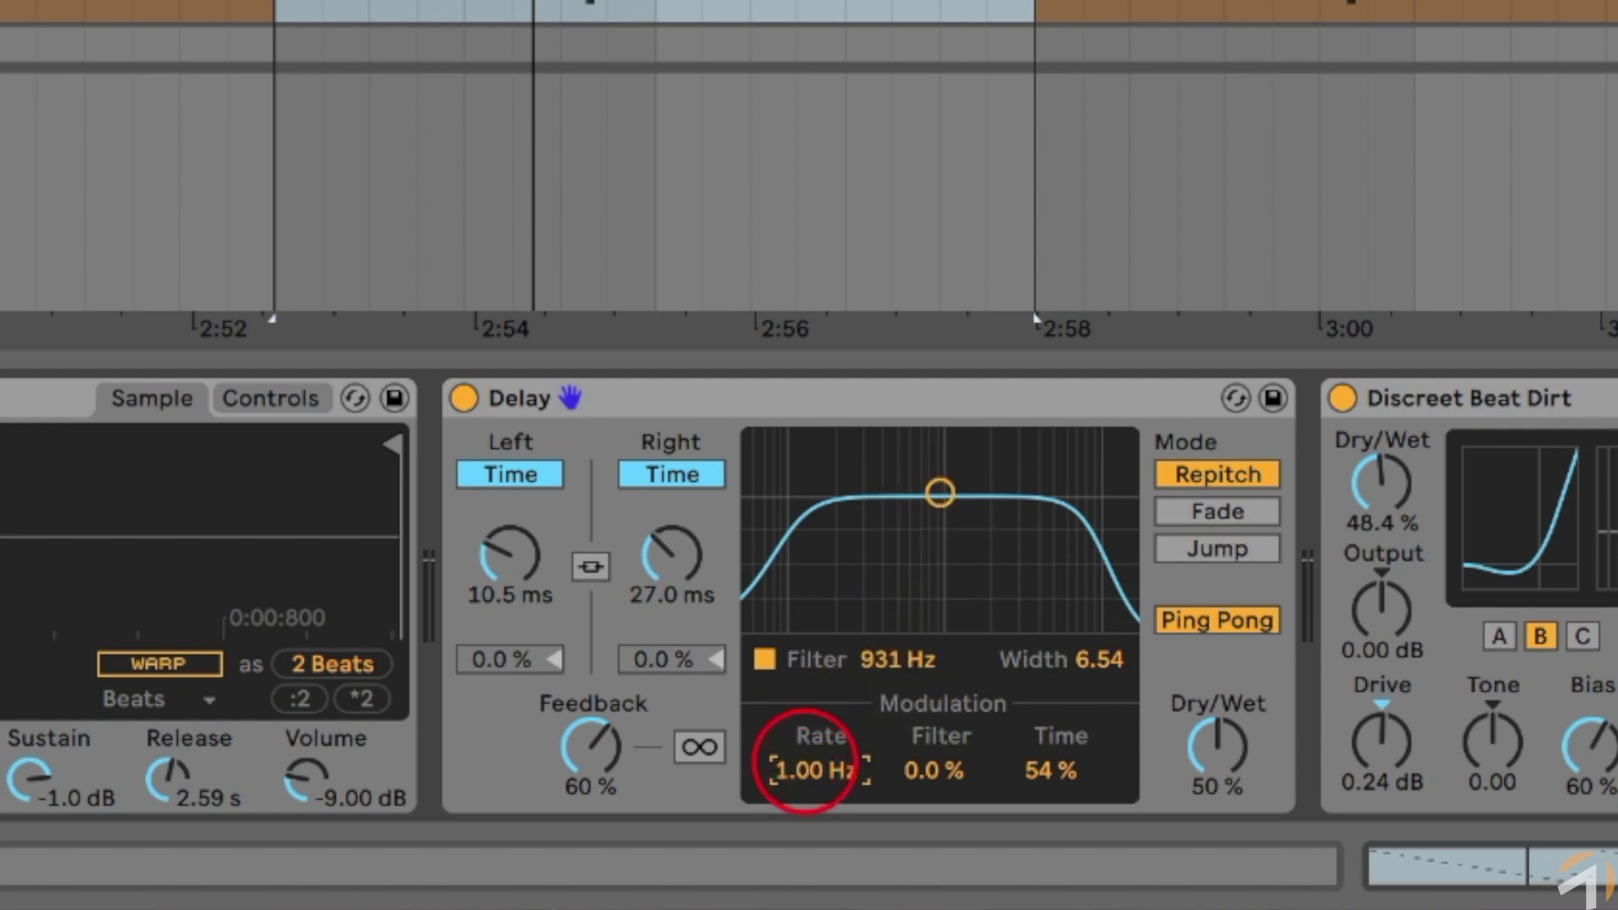
drag(938, 774, 992, 777)
click(1049, 772)
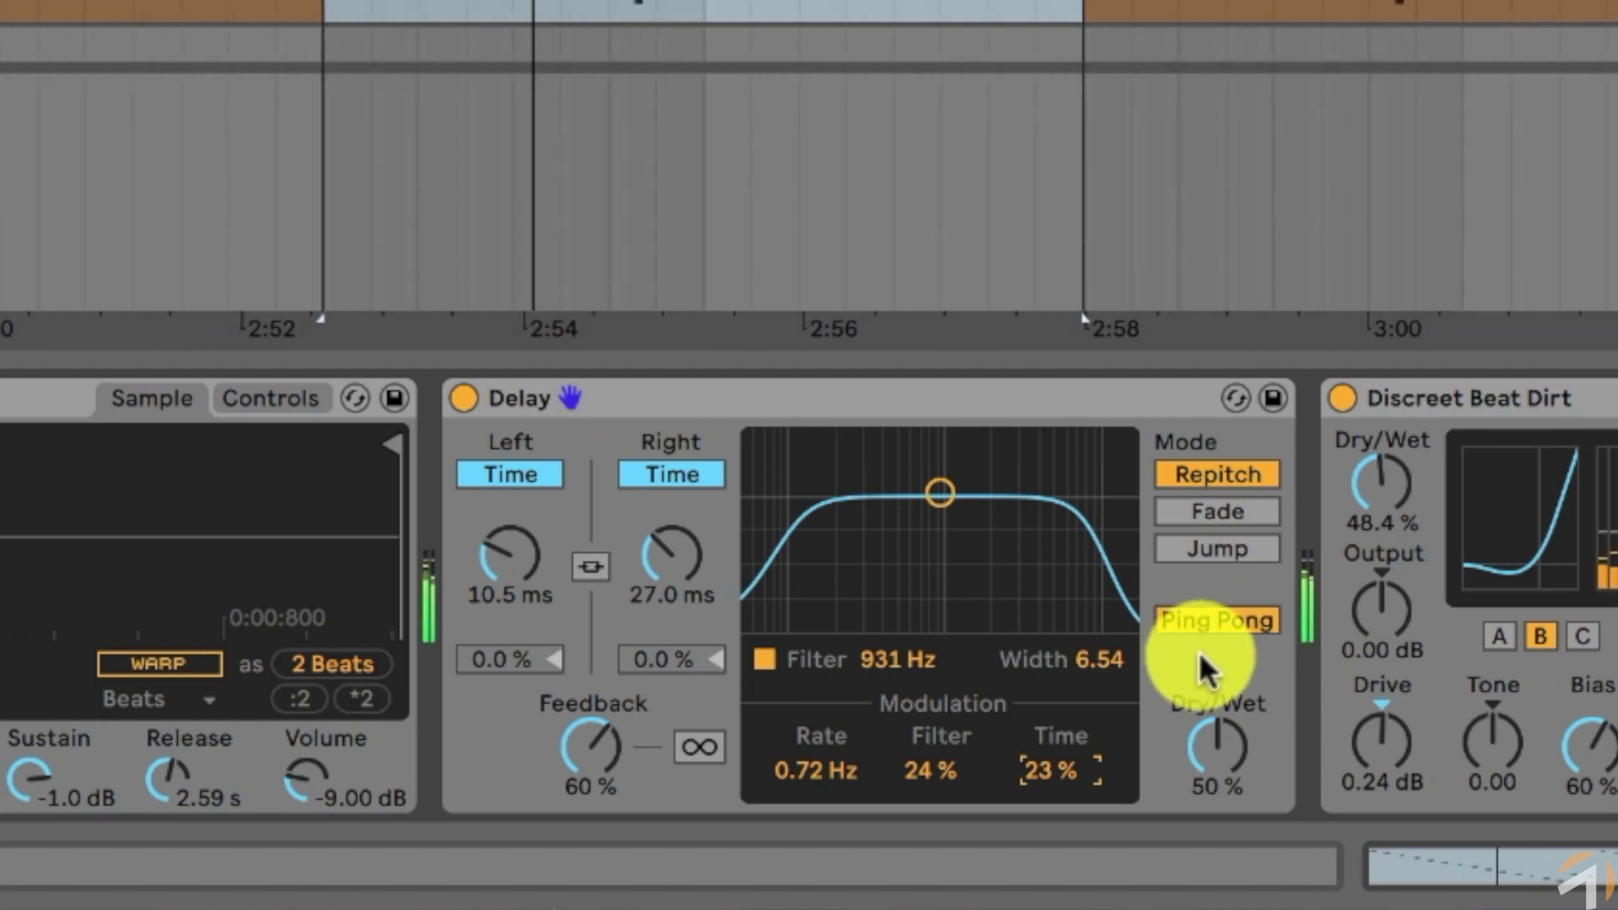
Intensify the effect during playback with Dry/Wet at 72%, time modulation at 40% and Feedback at 75%.
click(1216, 739)
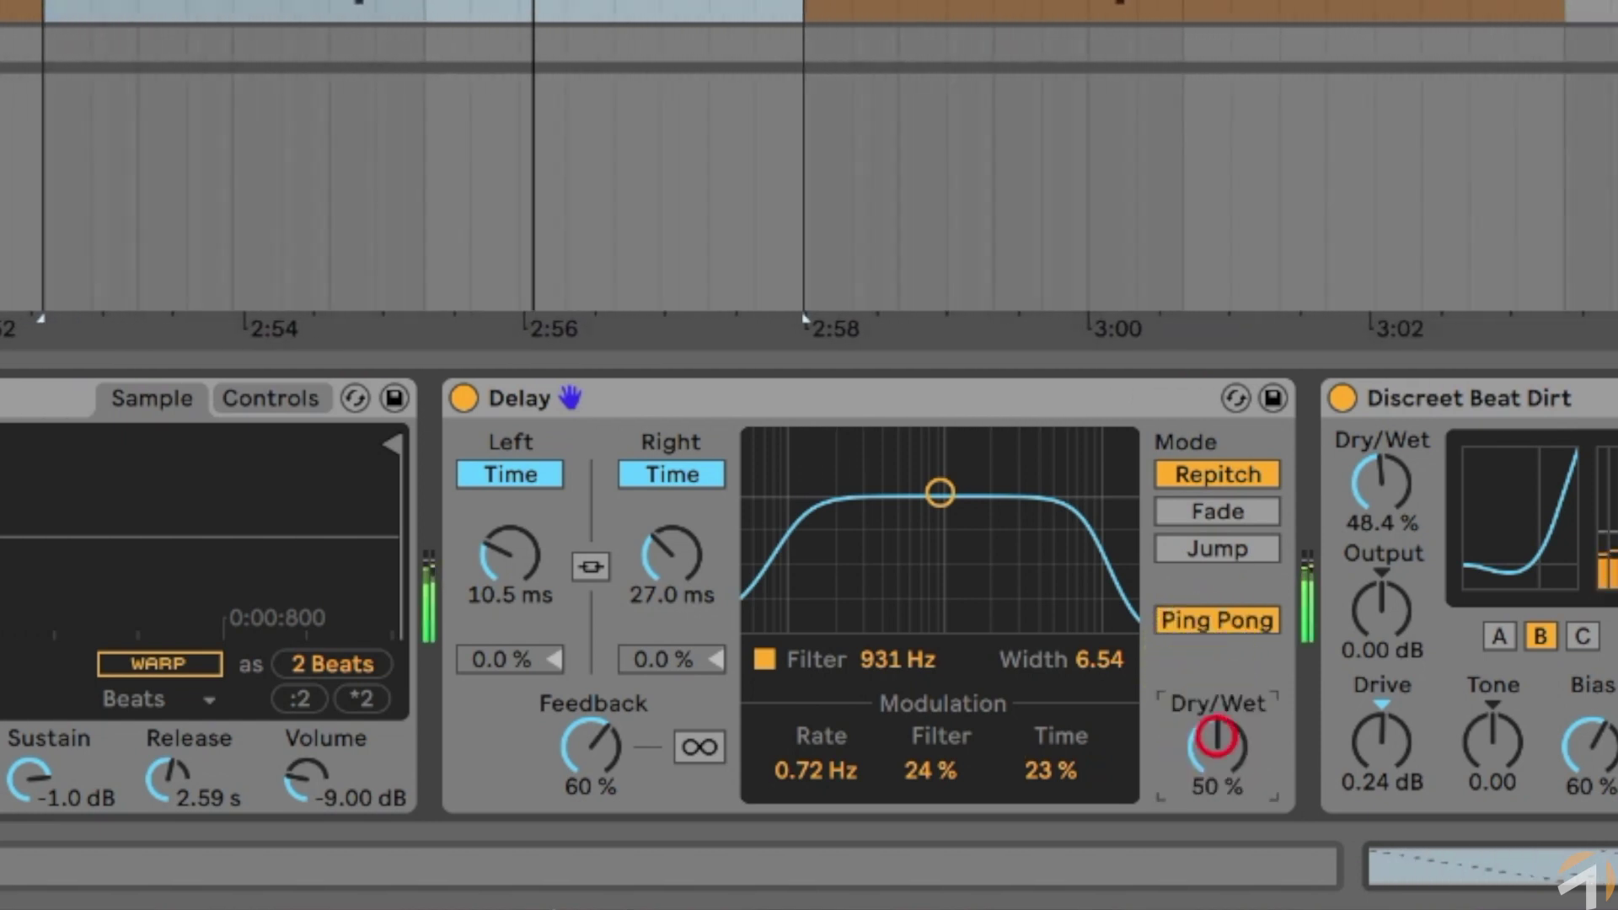
drag(1216, 738, 1222, 741)
drag(1089, 750, 1089, 718)
drag(541, 741, 594, 746)
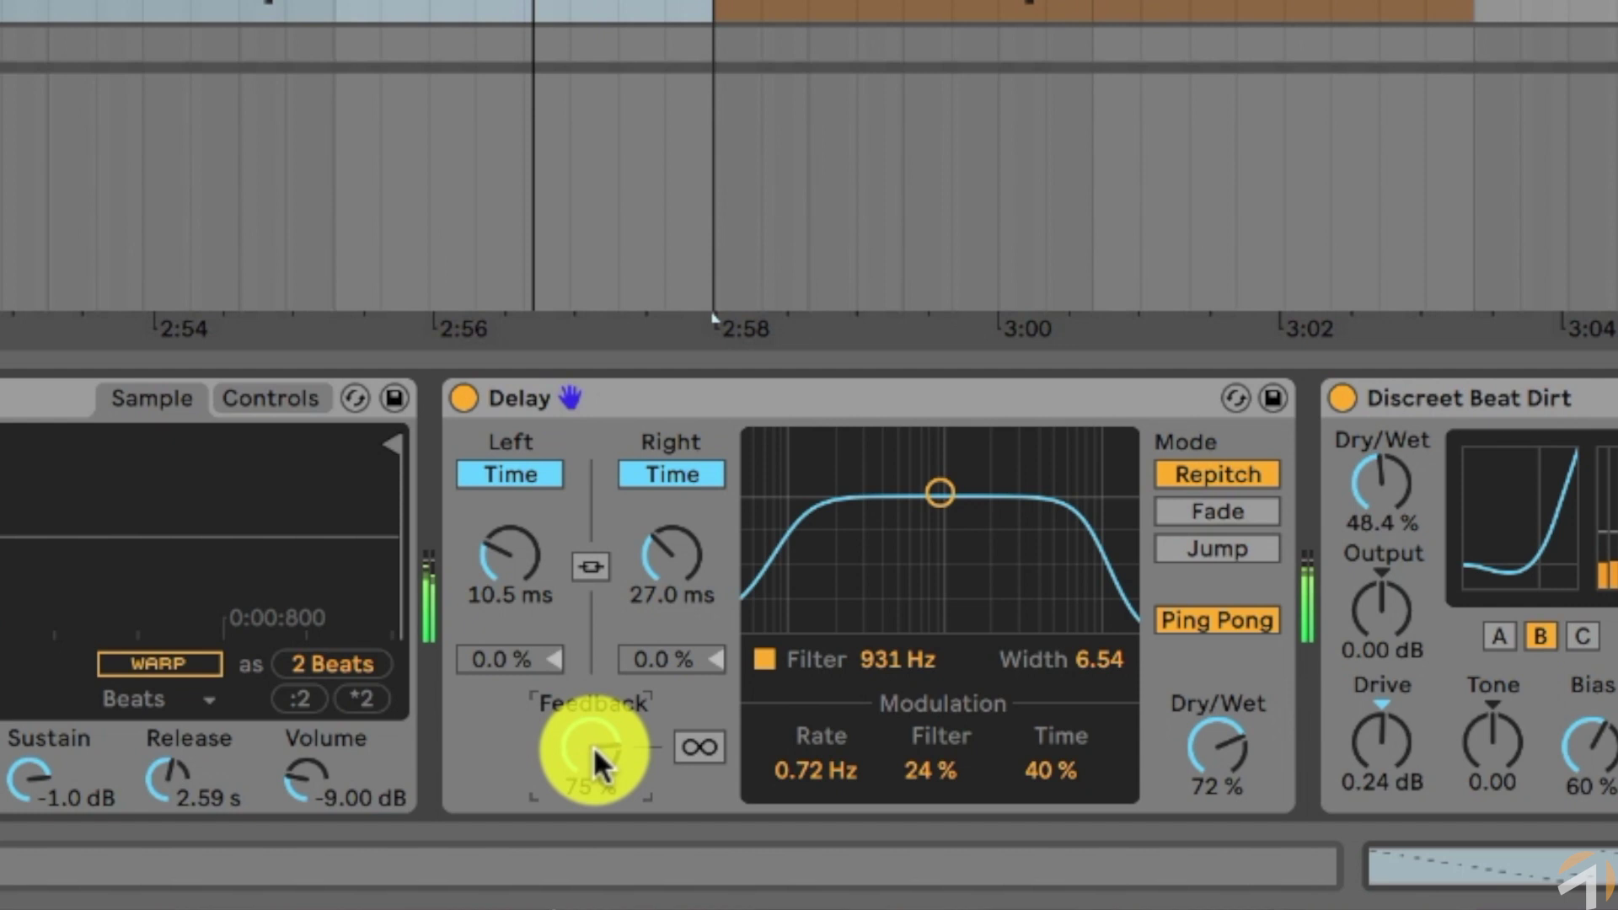